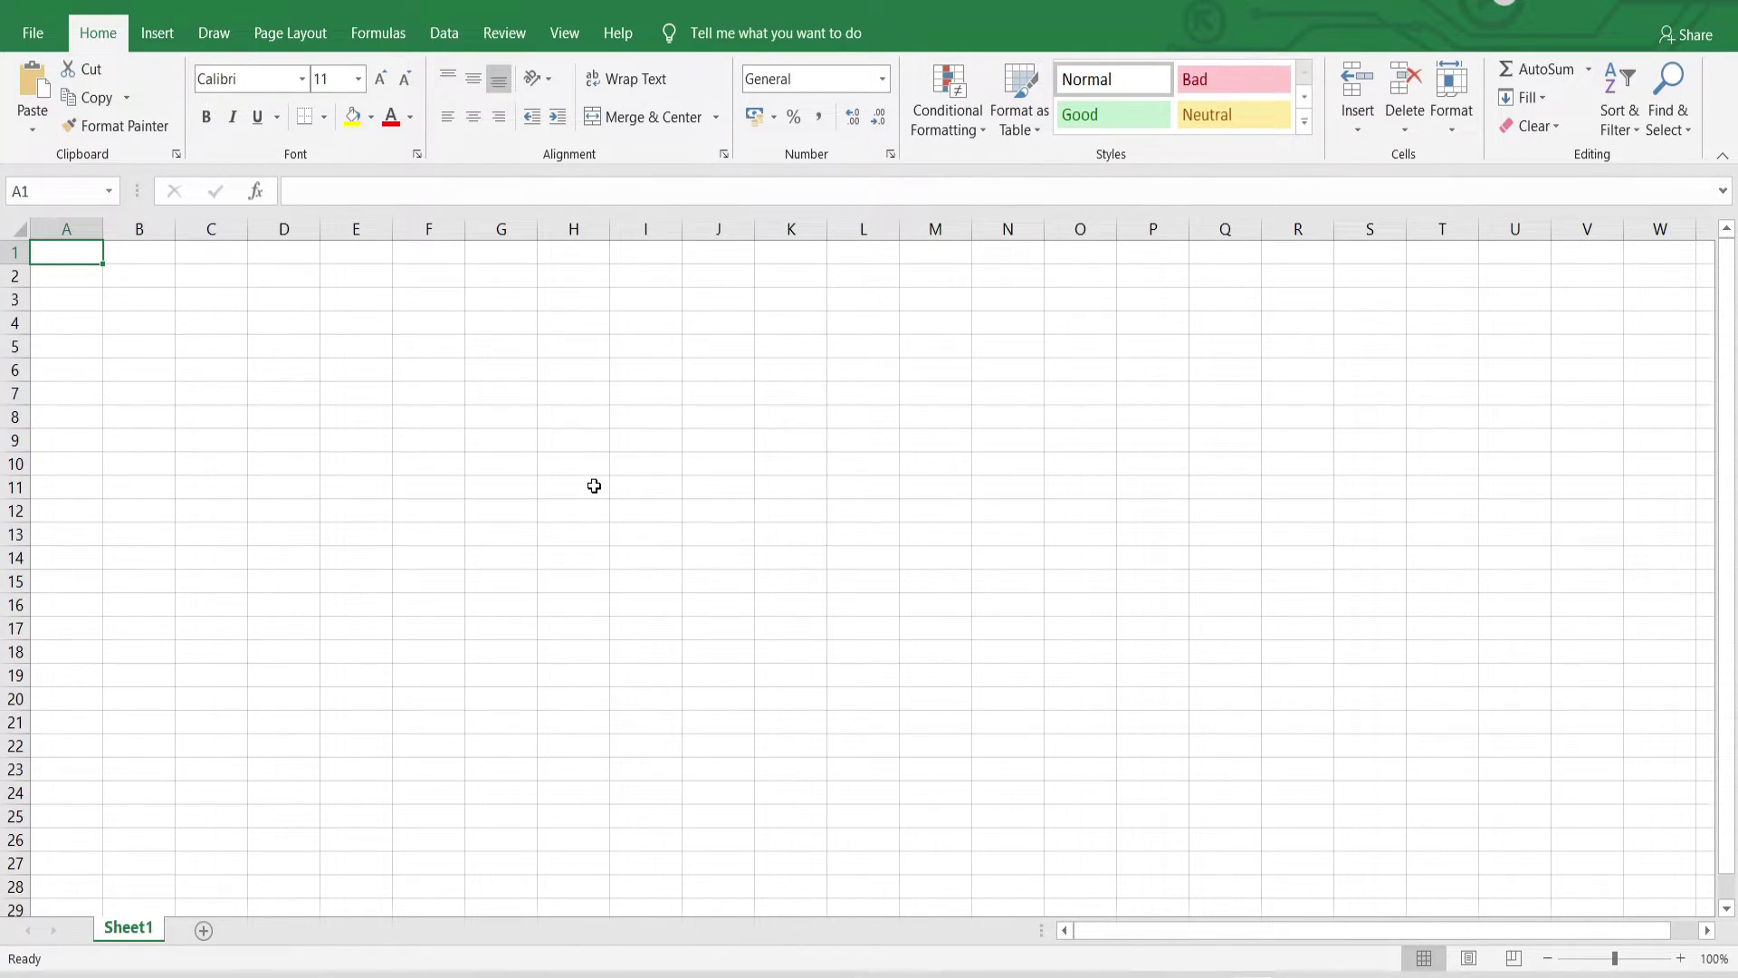
From File > Options > Add-ins, manage Excel Add-ins to list the available add-ins
left_click(50, 41)
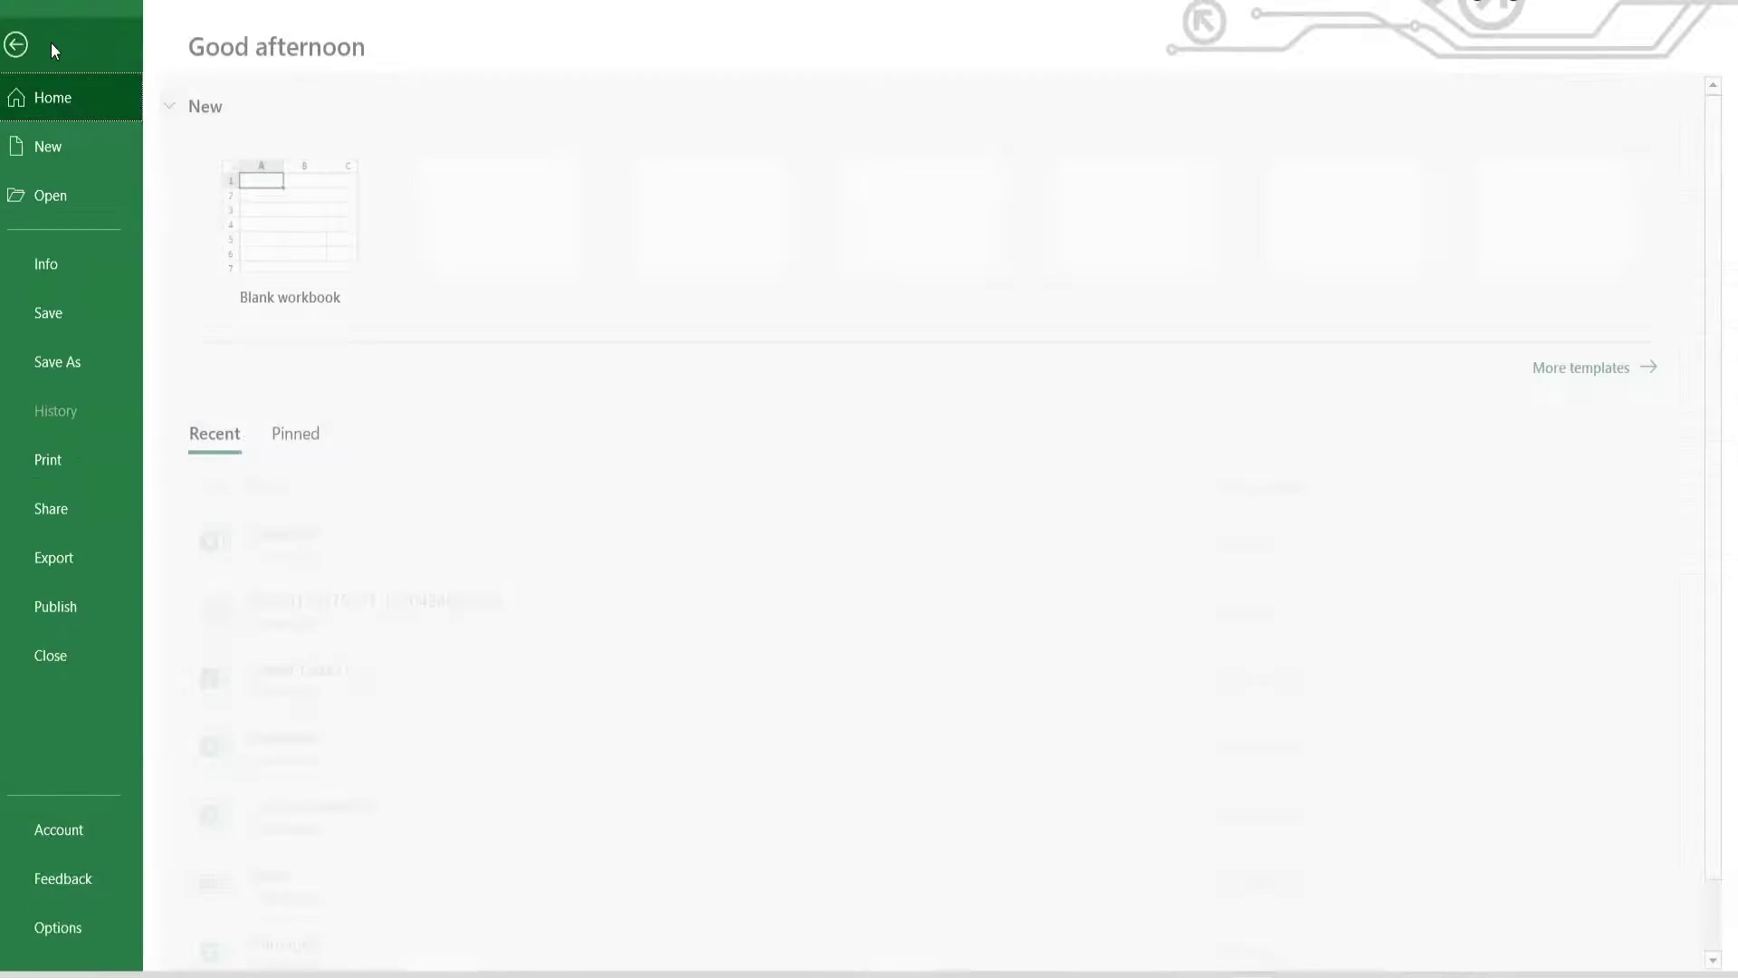
key("alt")
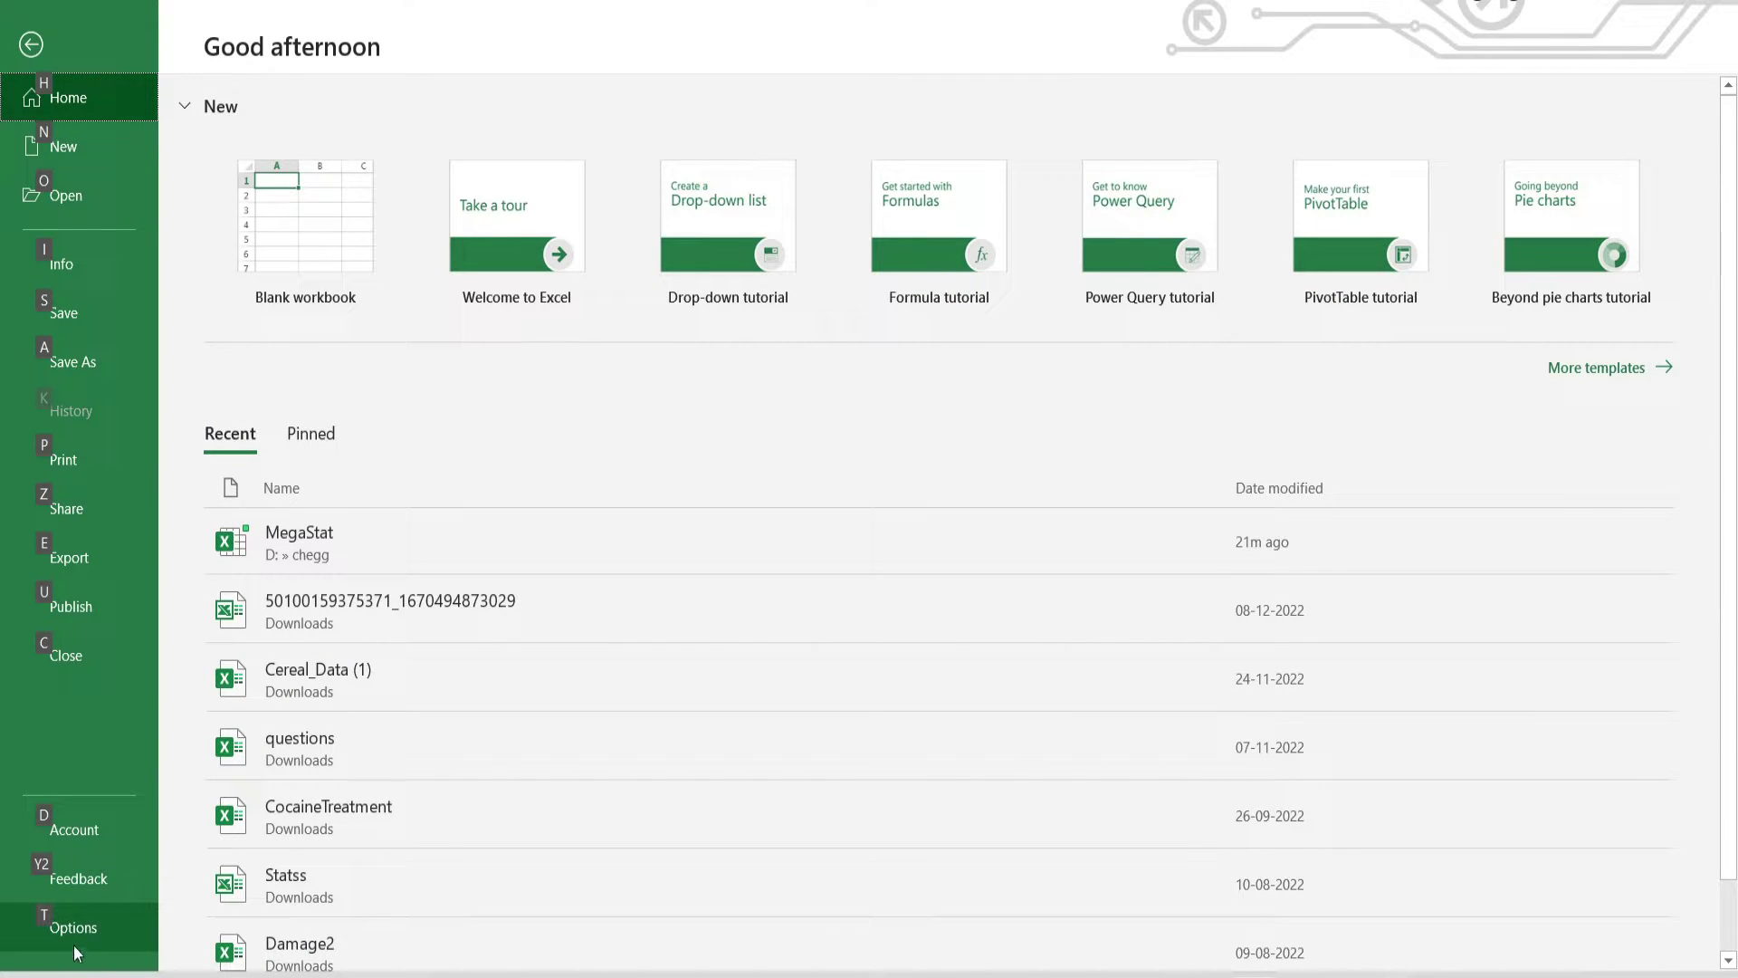
left_click(74, 945)
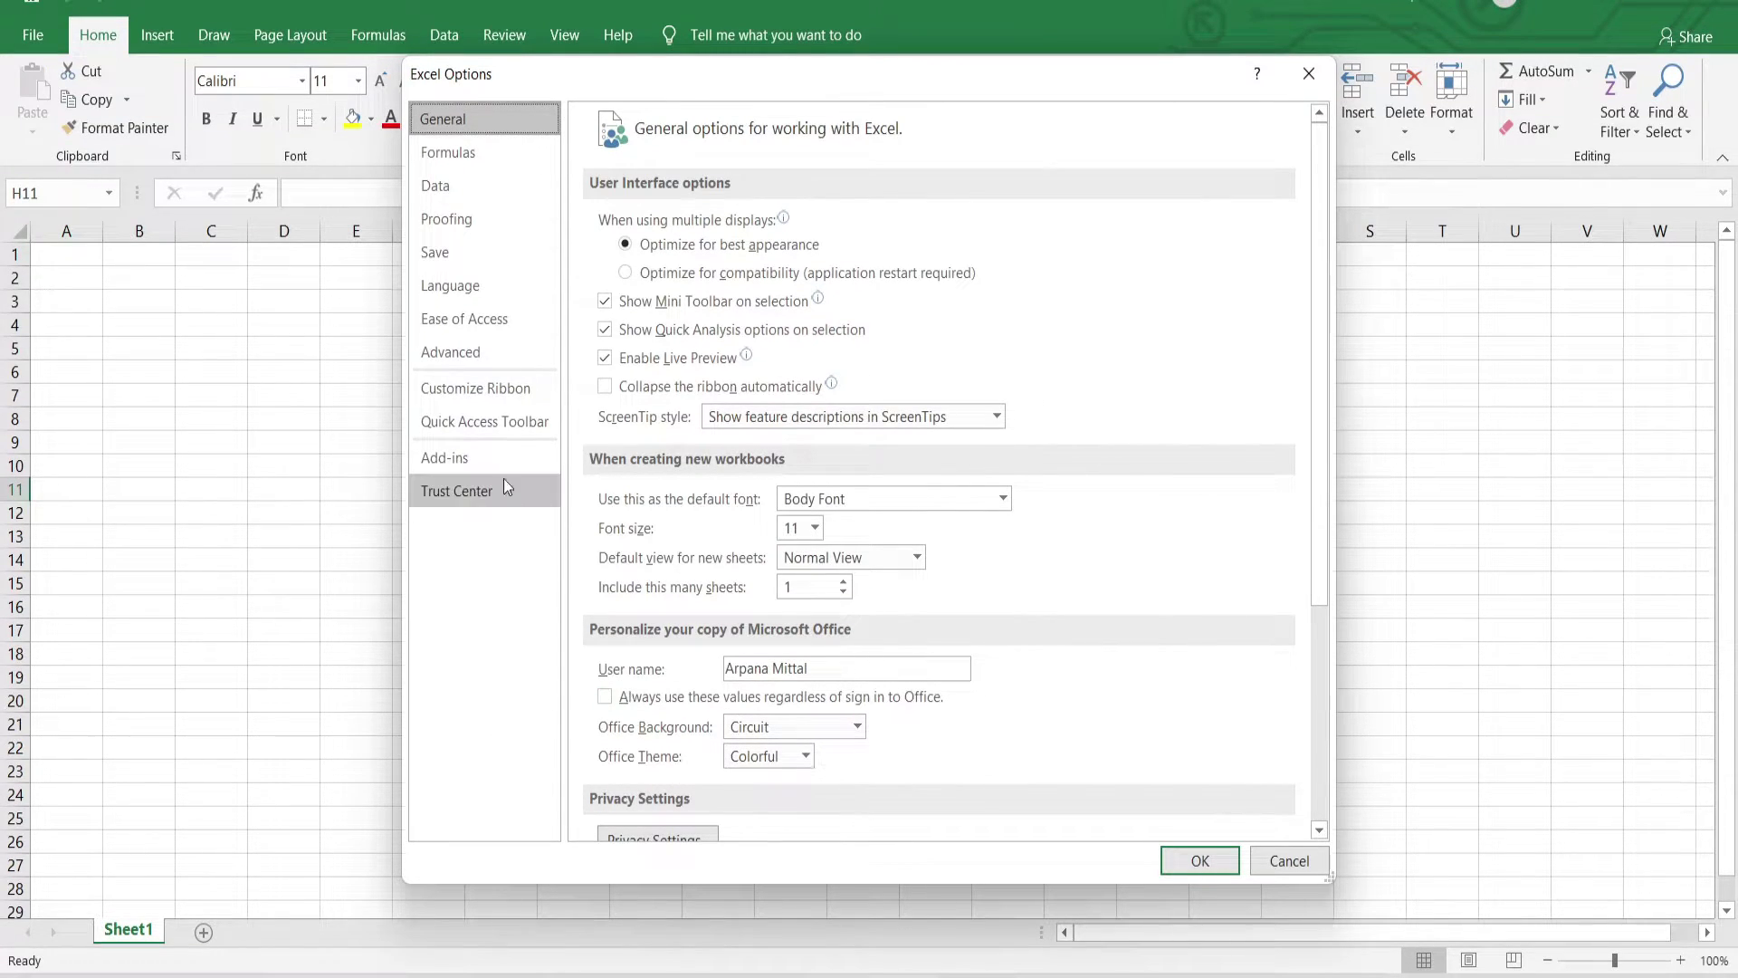
left_click(483, 460)
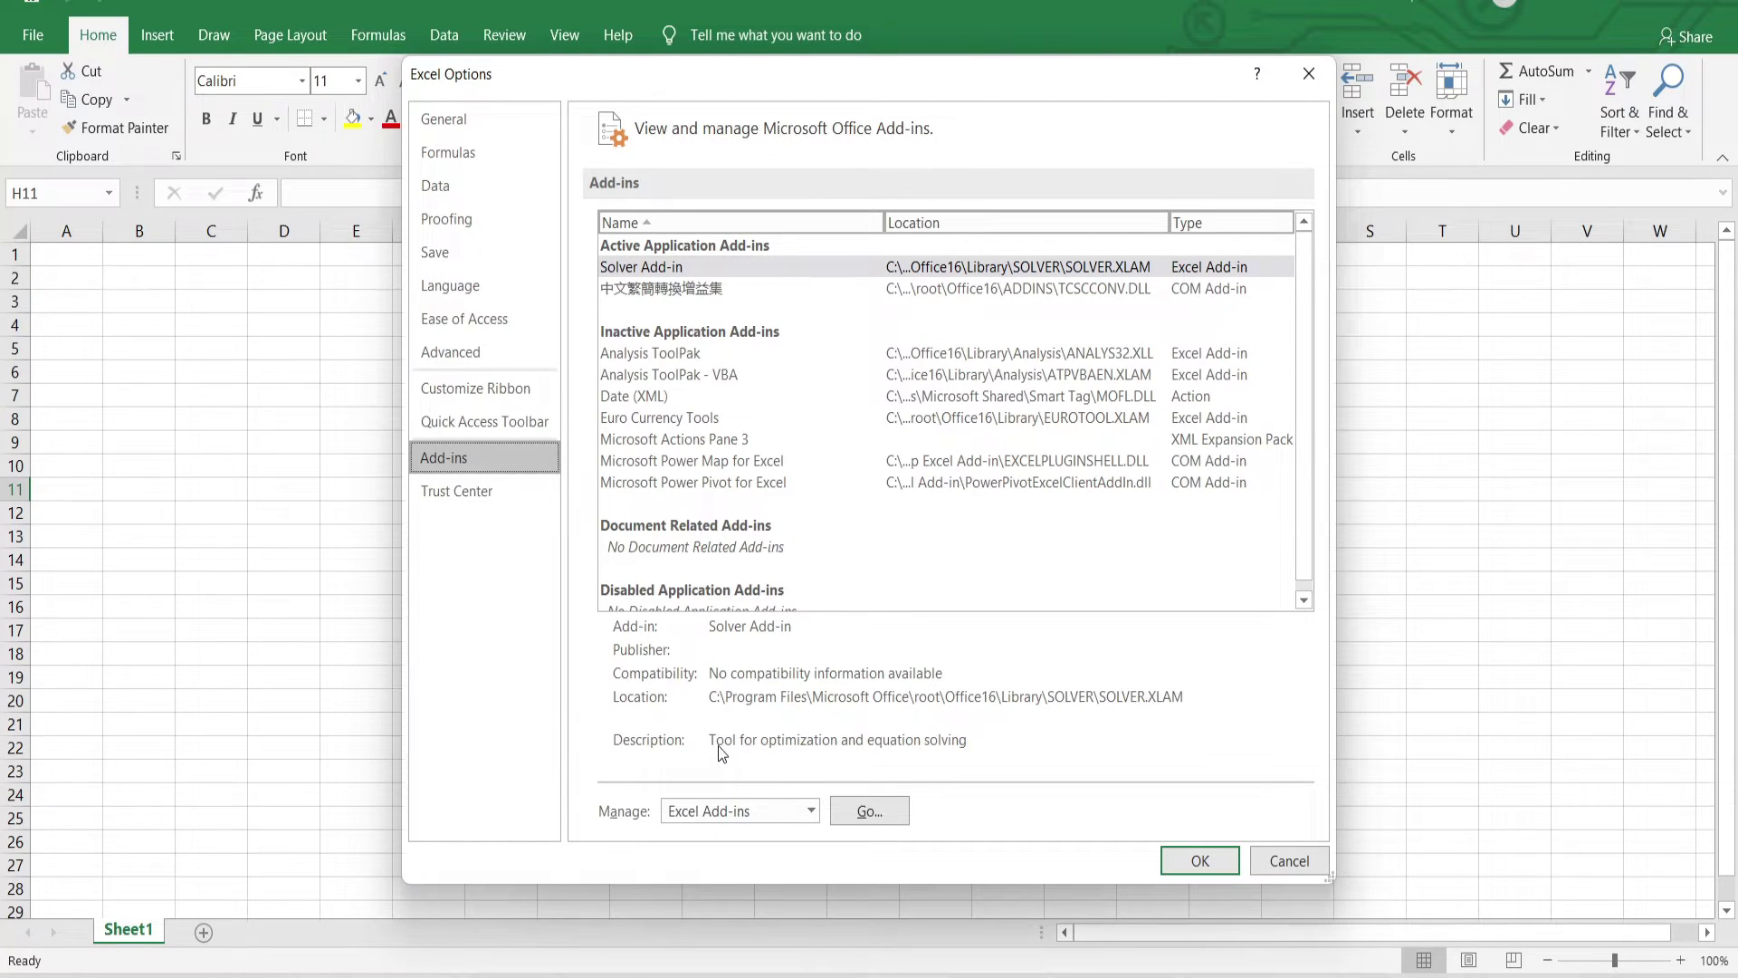
left_click(793, 811)
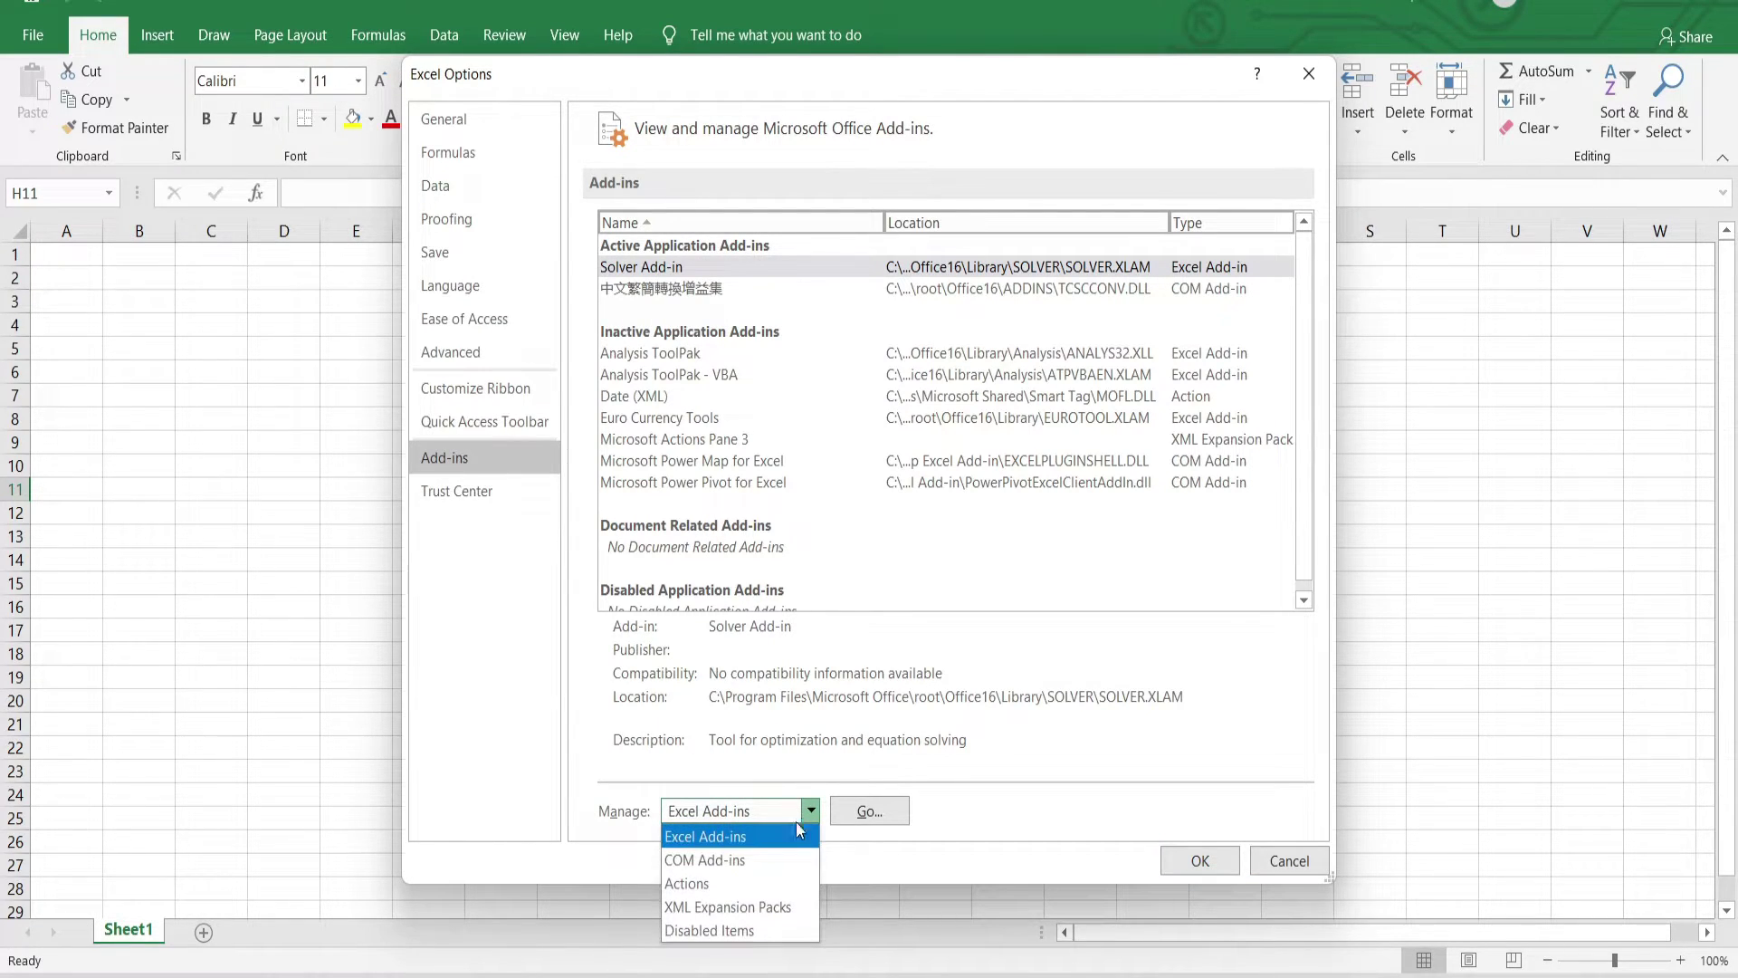
left_click(715, 831)
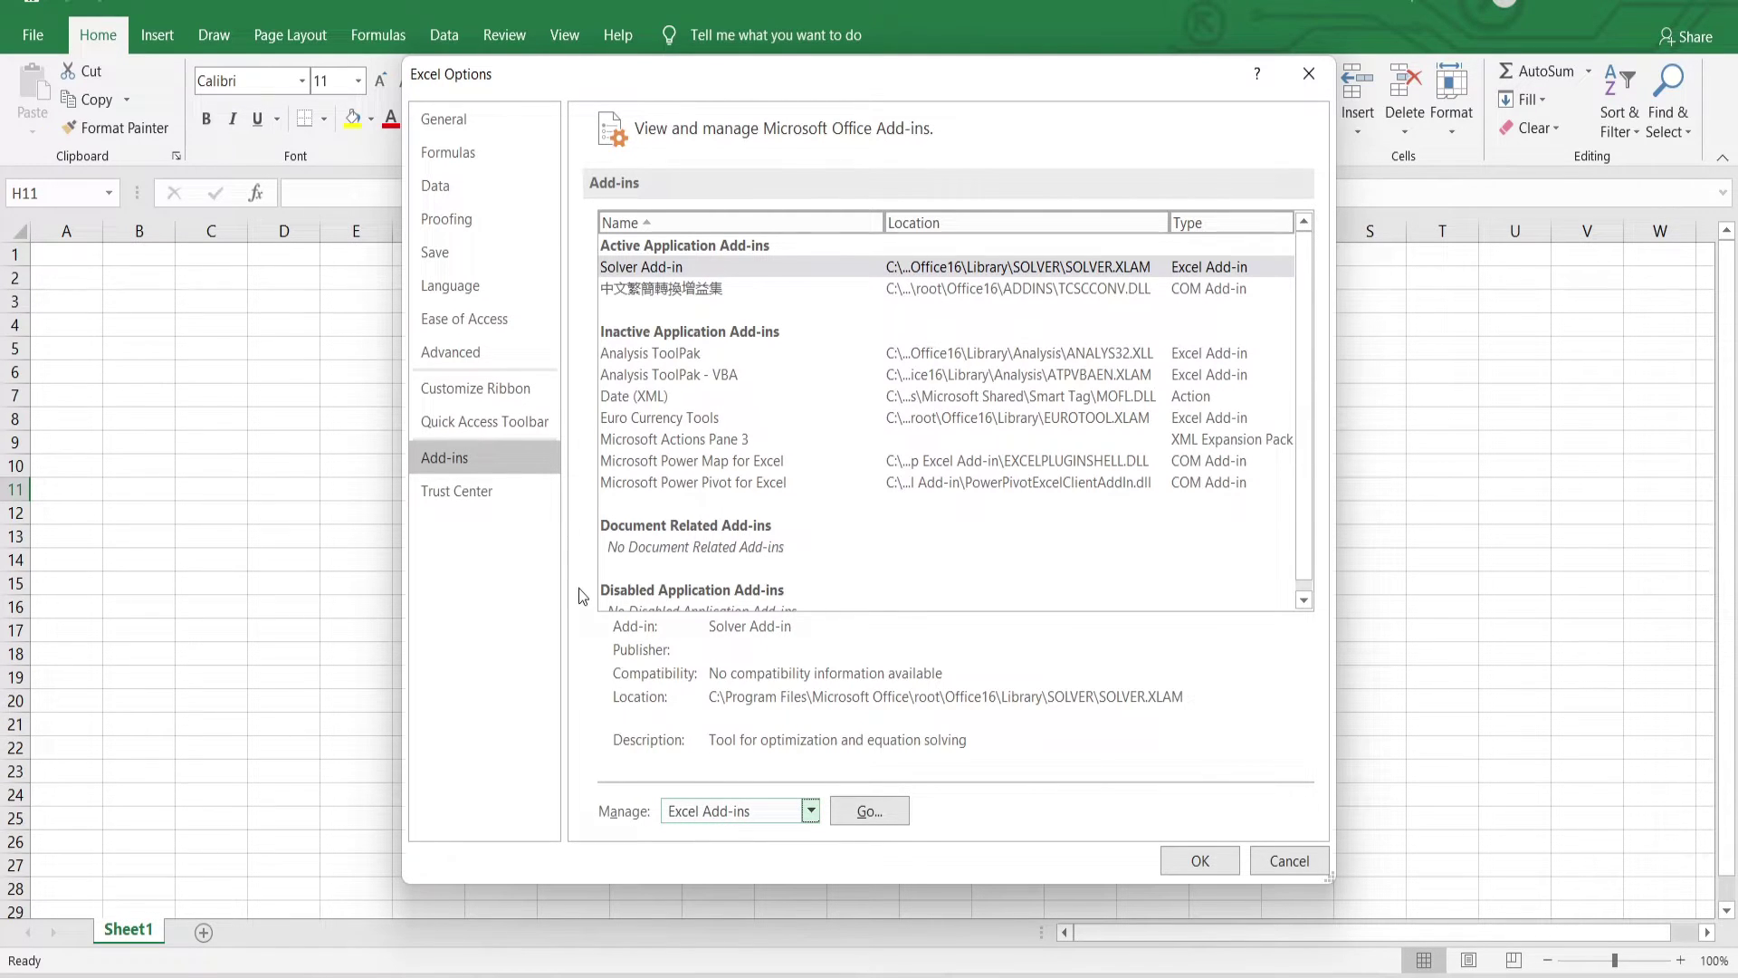
left_click(870, 811)
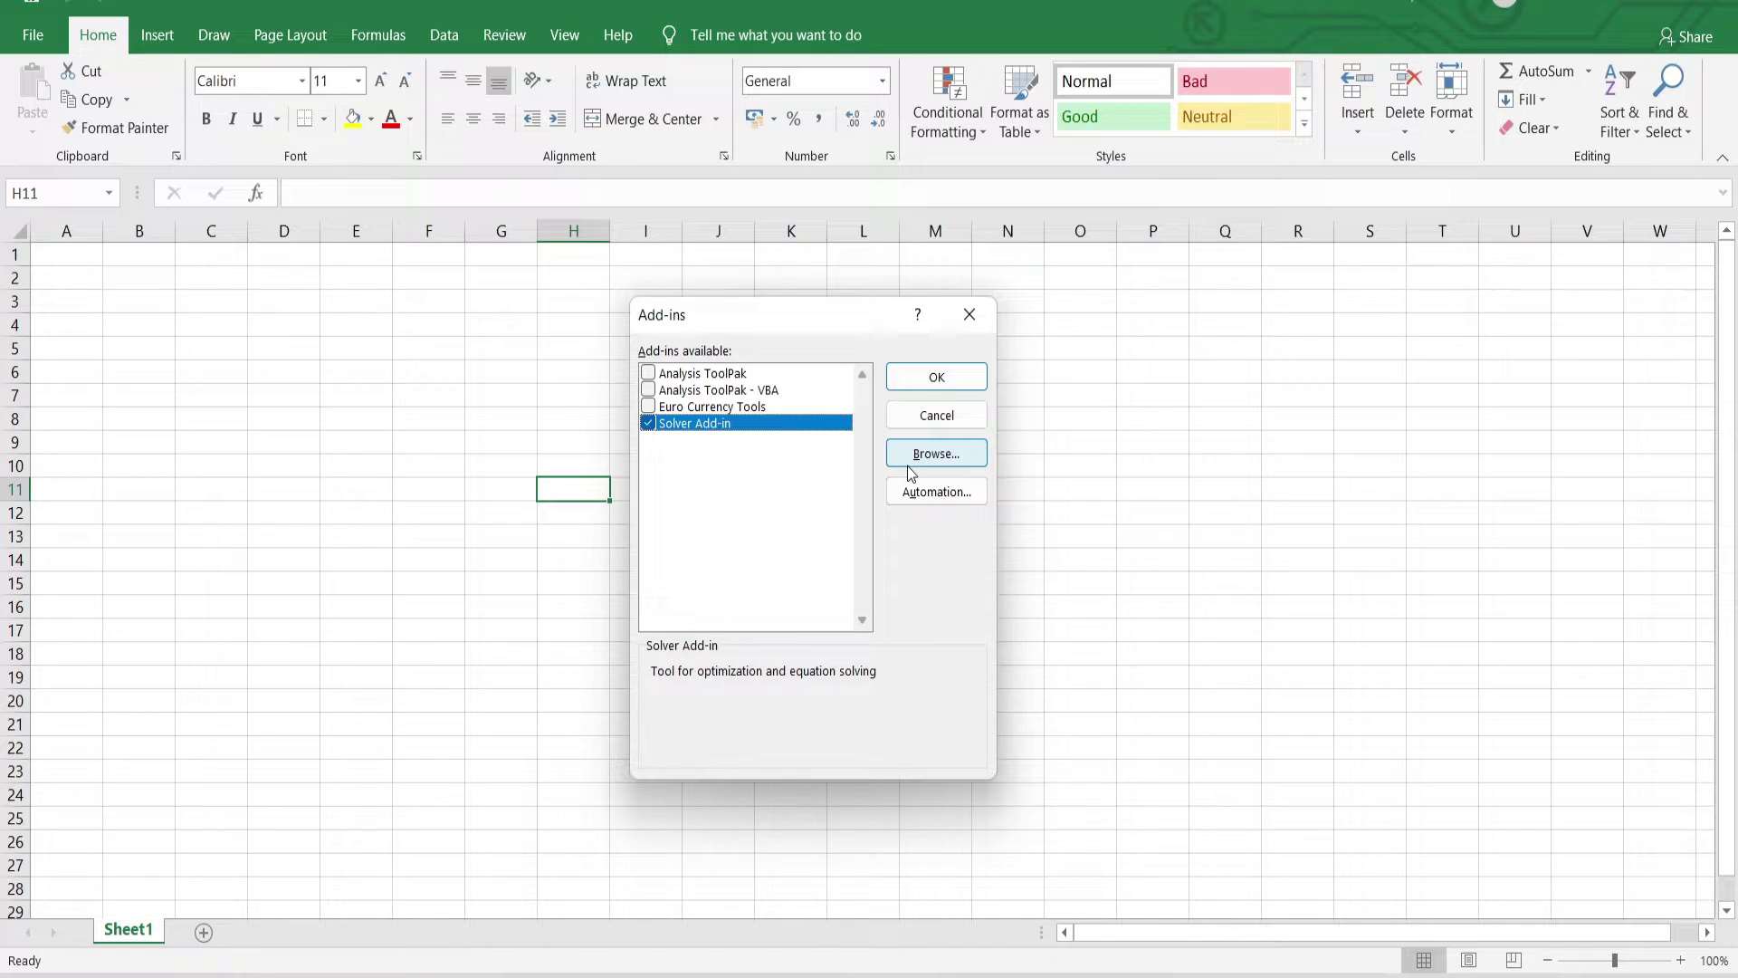
Browse to Downloads and add the PHStat2 file as an Excel add-in
left_click(911, 457)
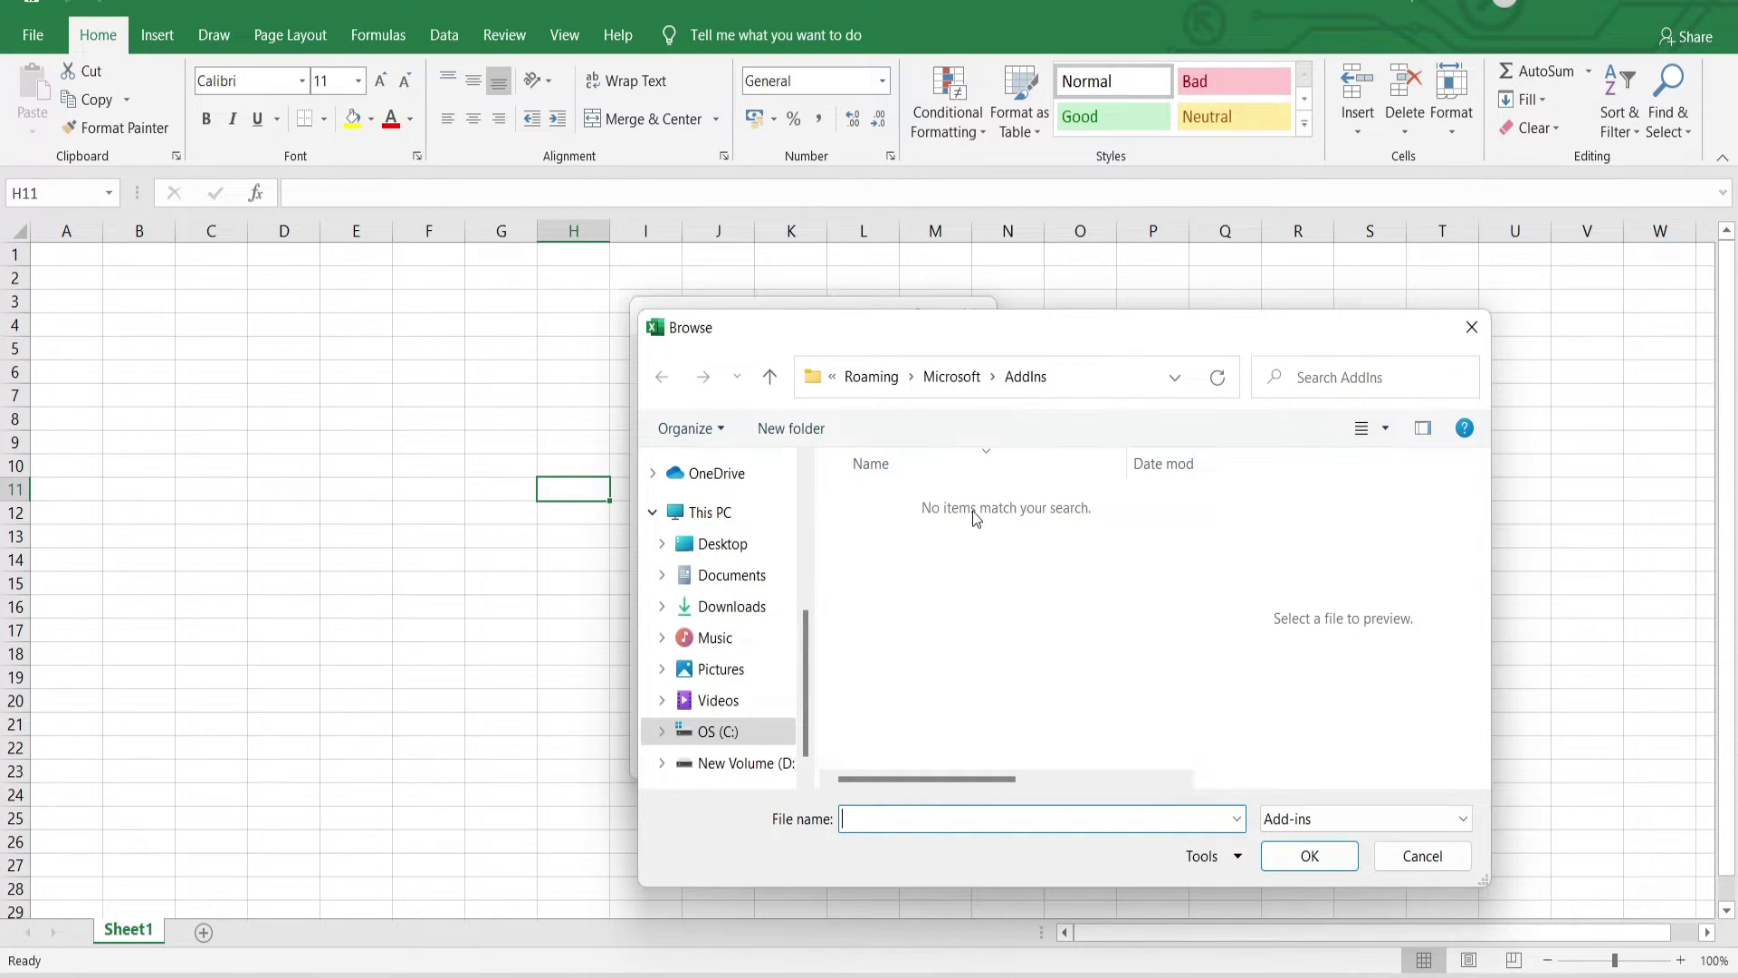
left_click(729, 606)
left_click(865, 534)
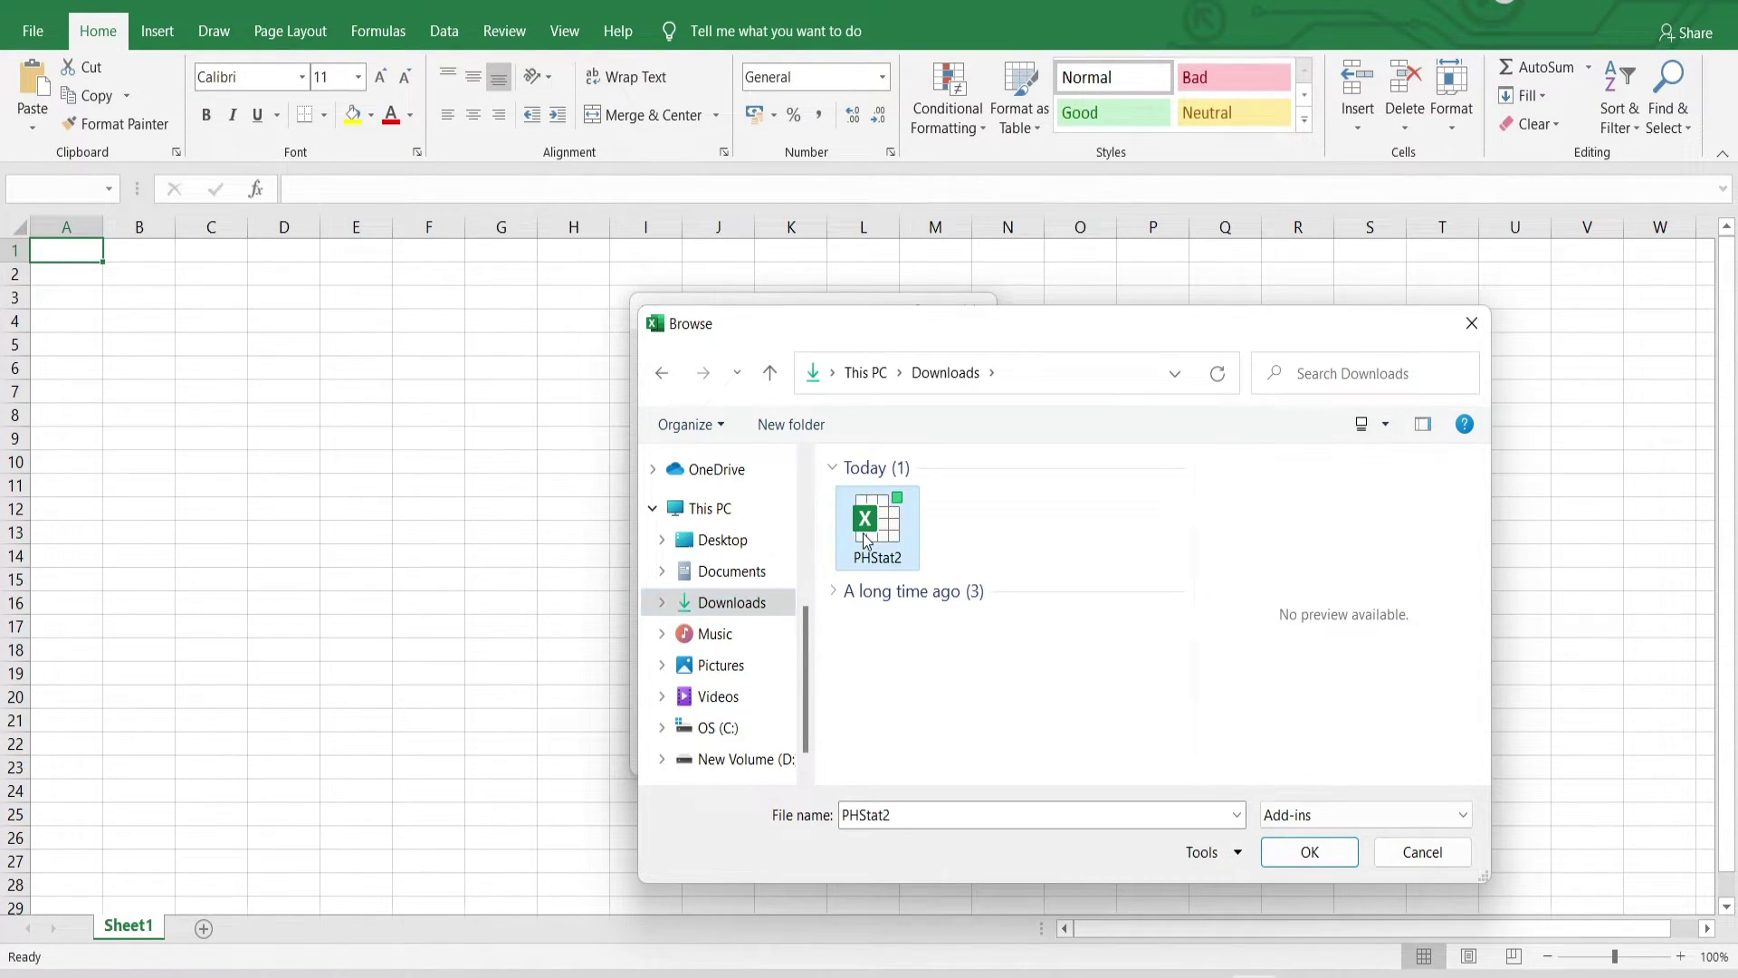
double_click(865, 538)
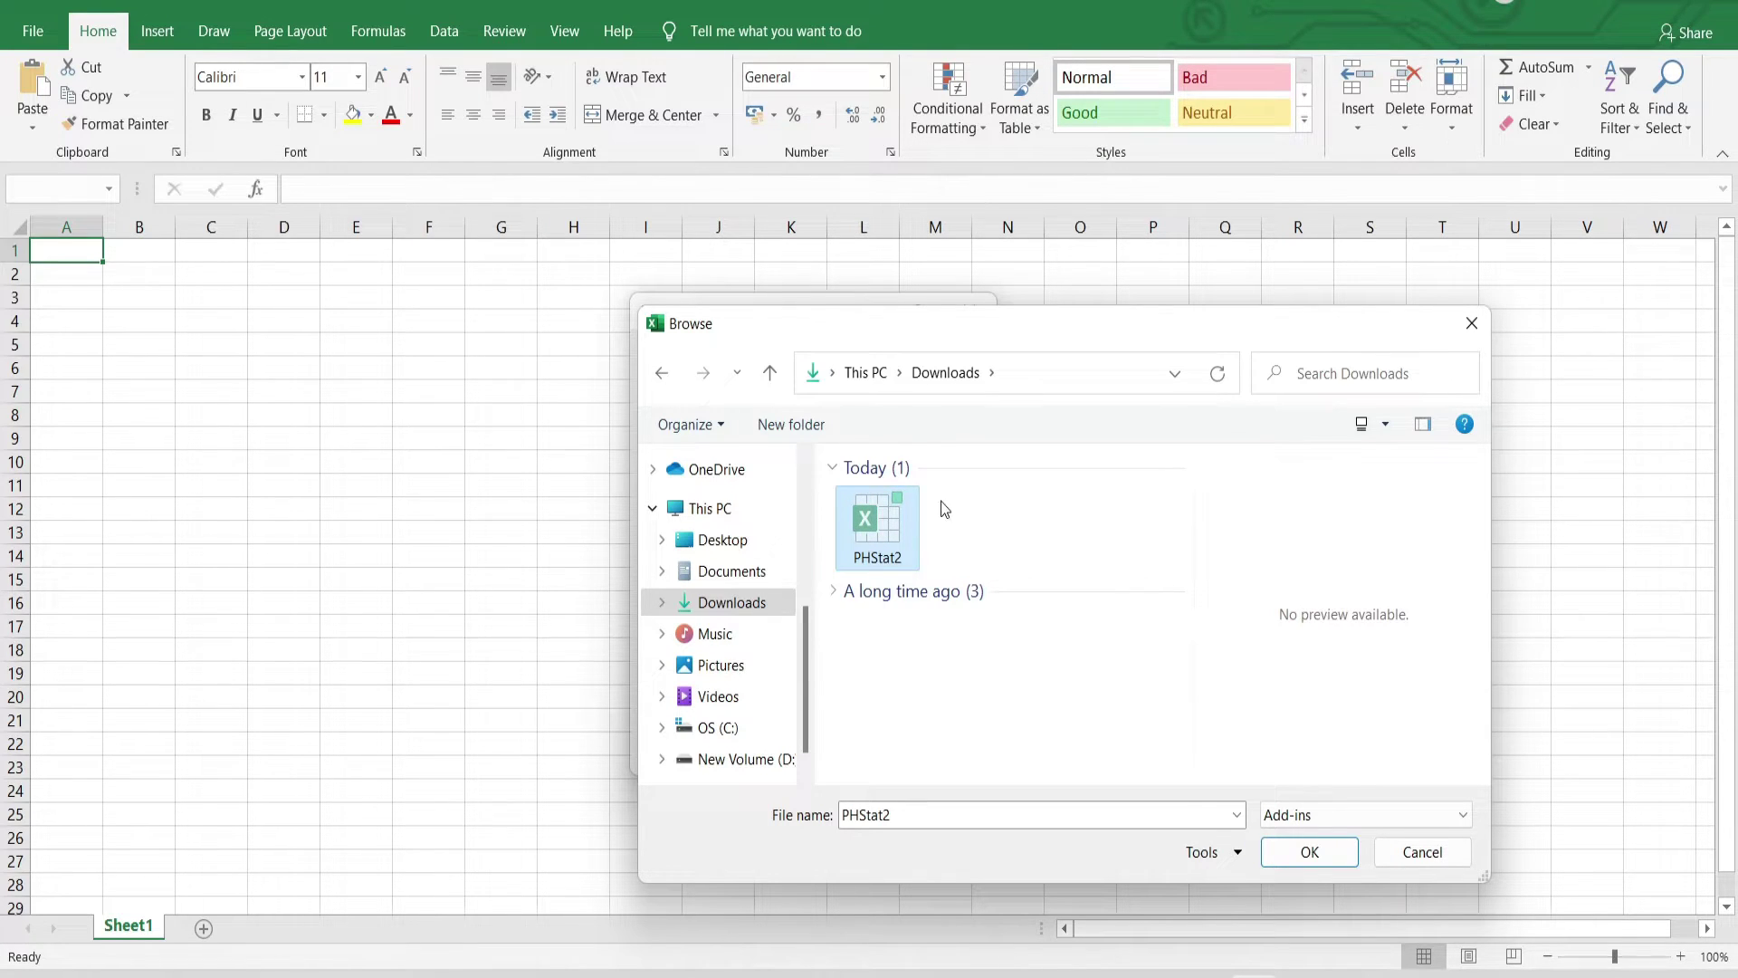
left_click(663, 375)
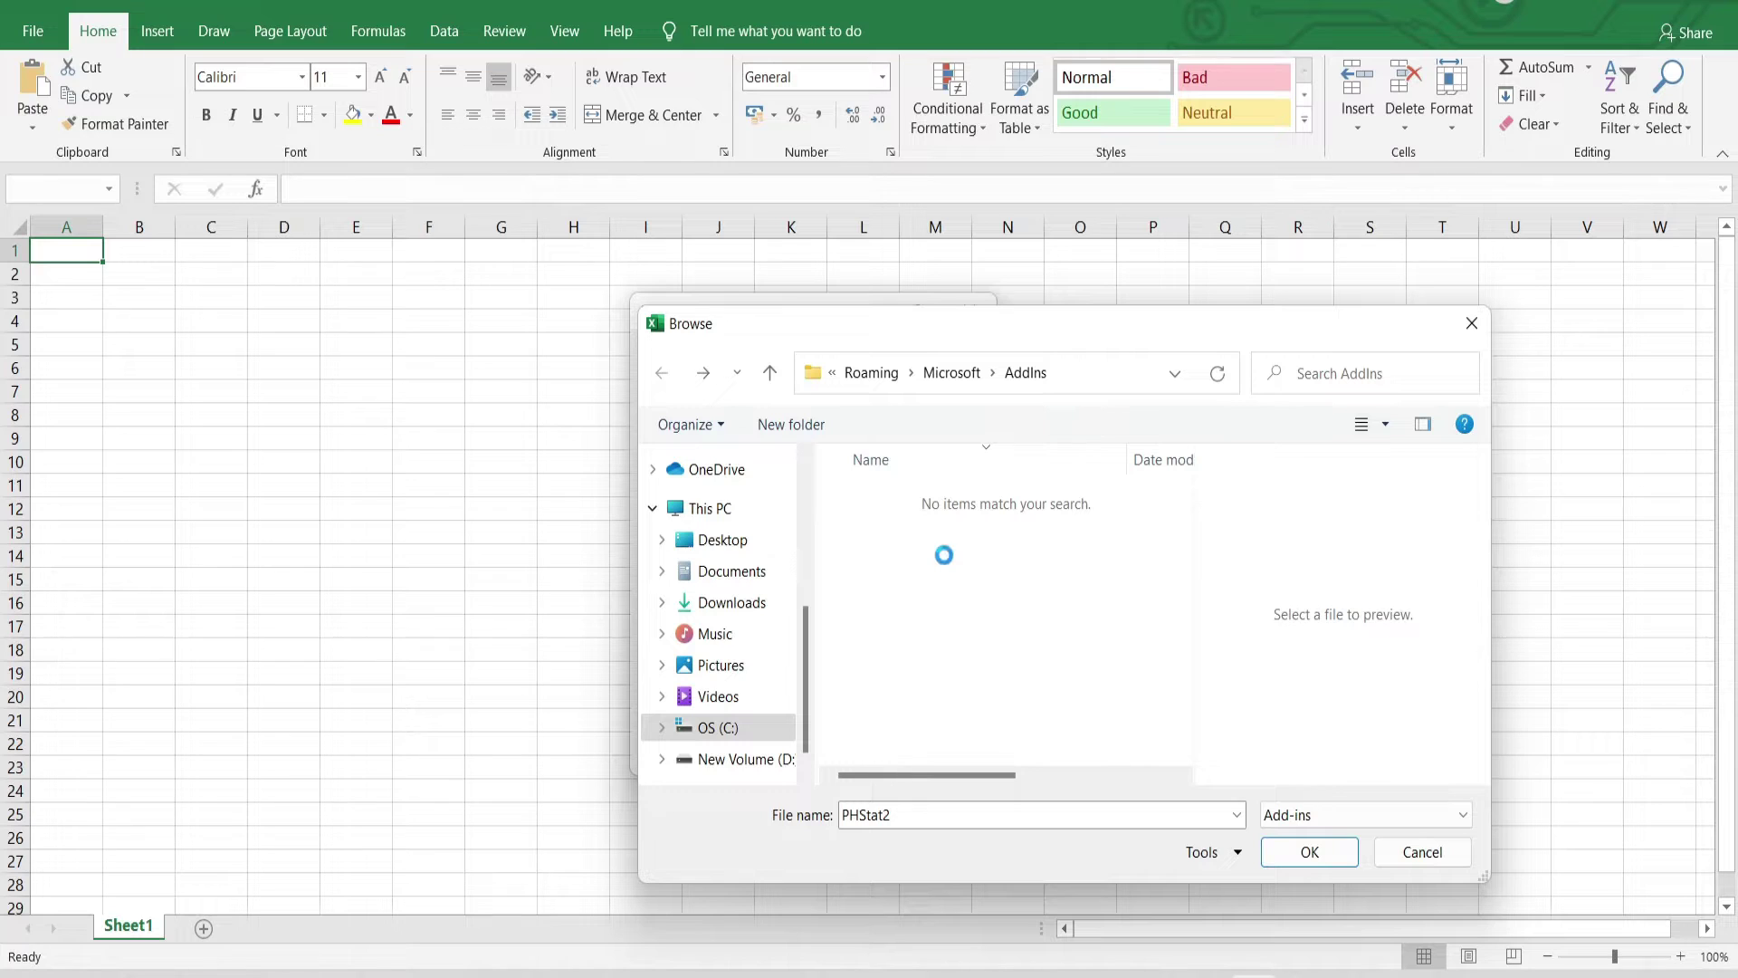
left_click(1292, 849)
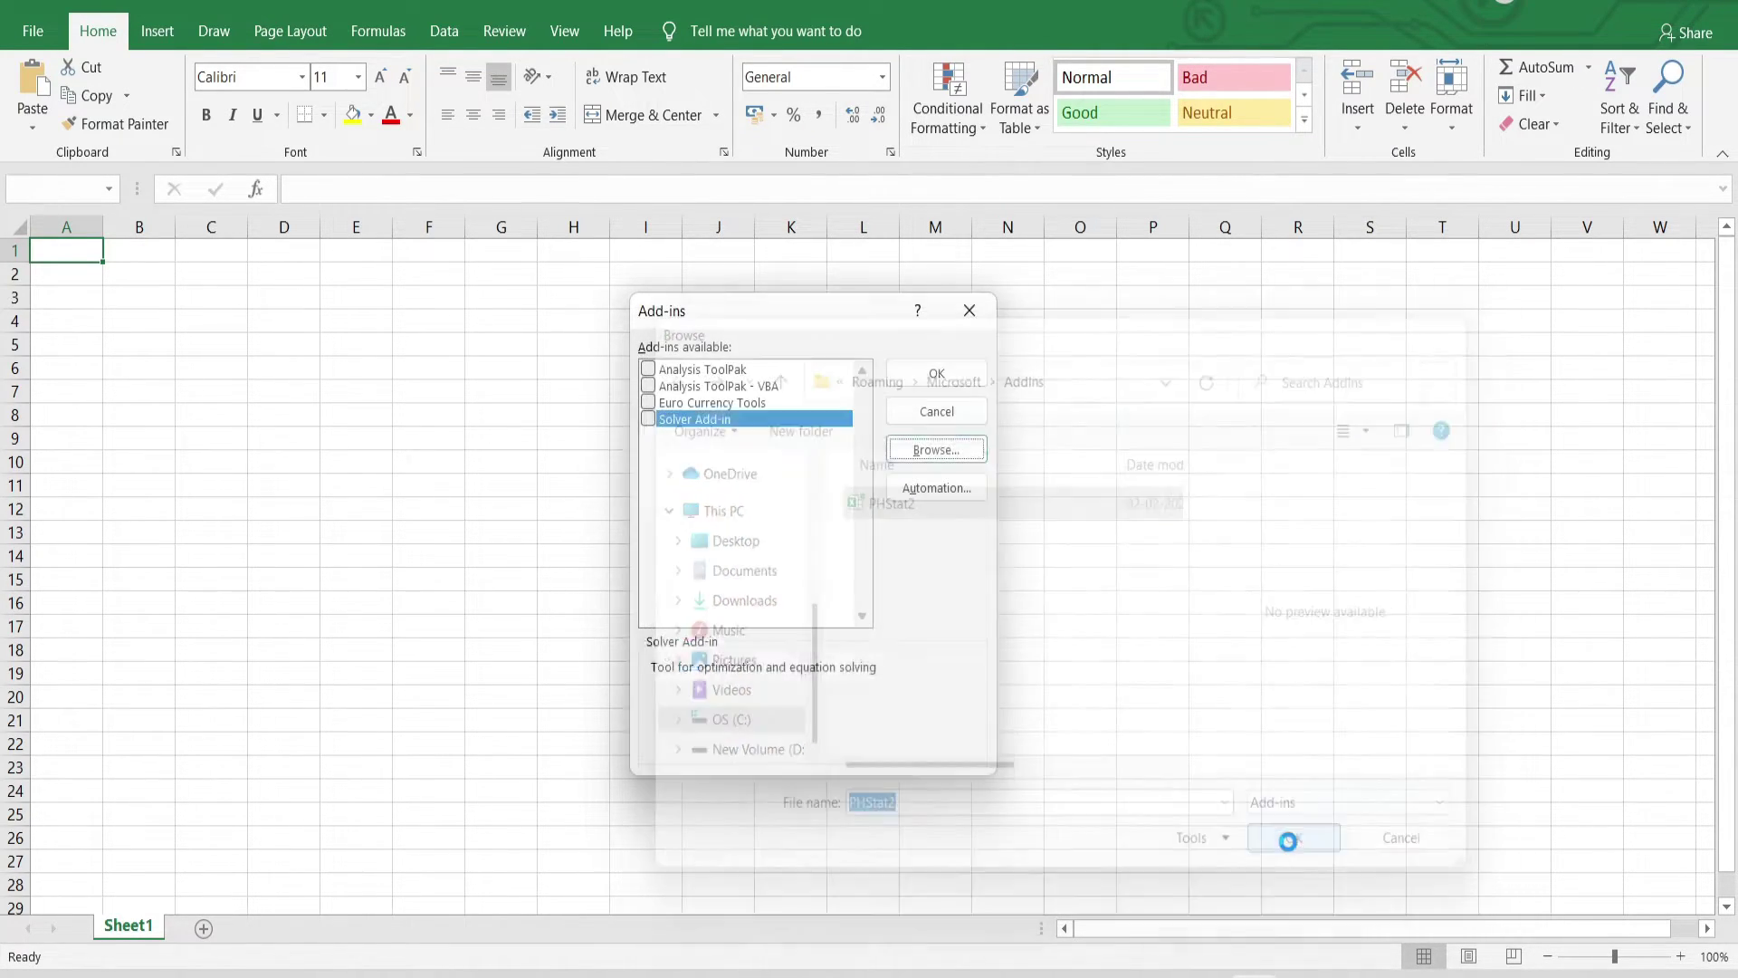
left_click(932, 371)
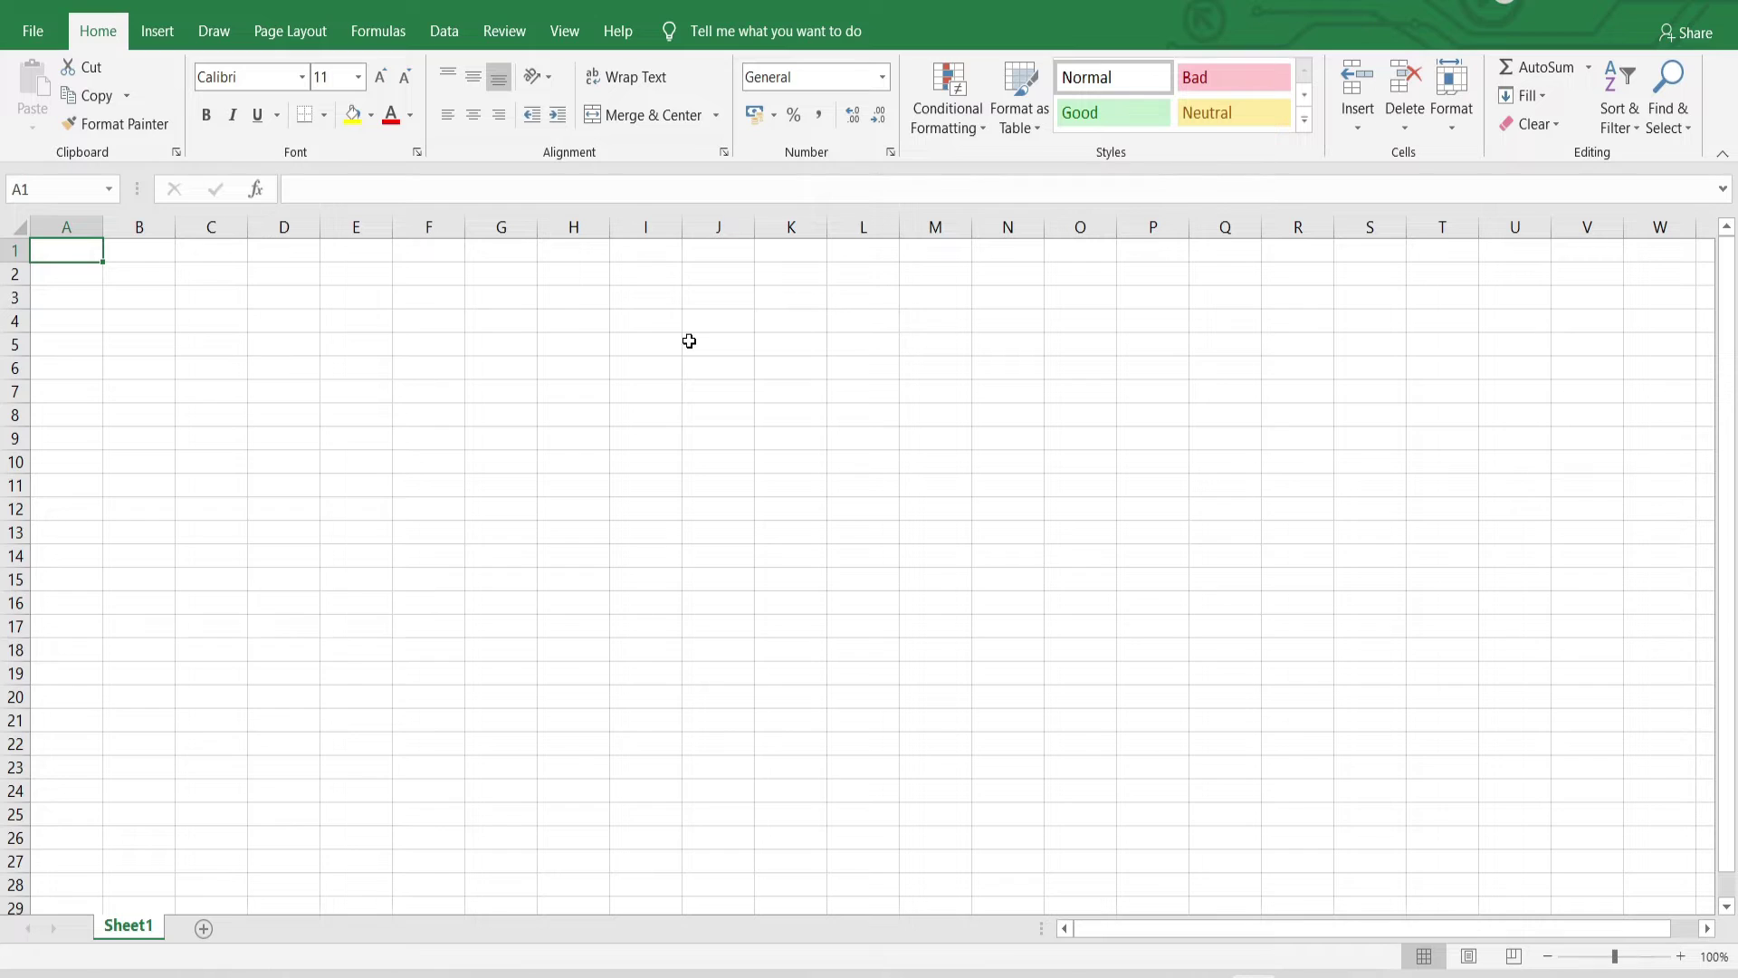
Reopen the add-ins manager with Alt+T+I and untick Phstat2
left_click(652, 365)
key("alt")
key("t")
key("i")
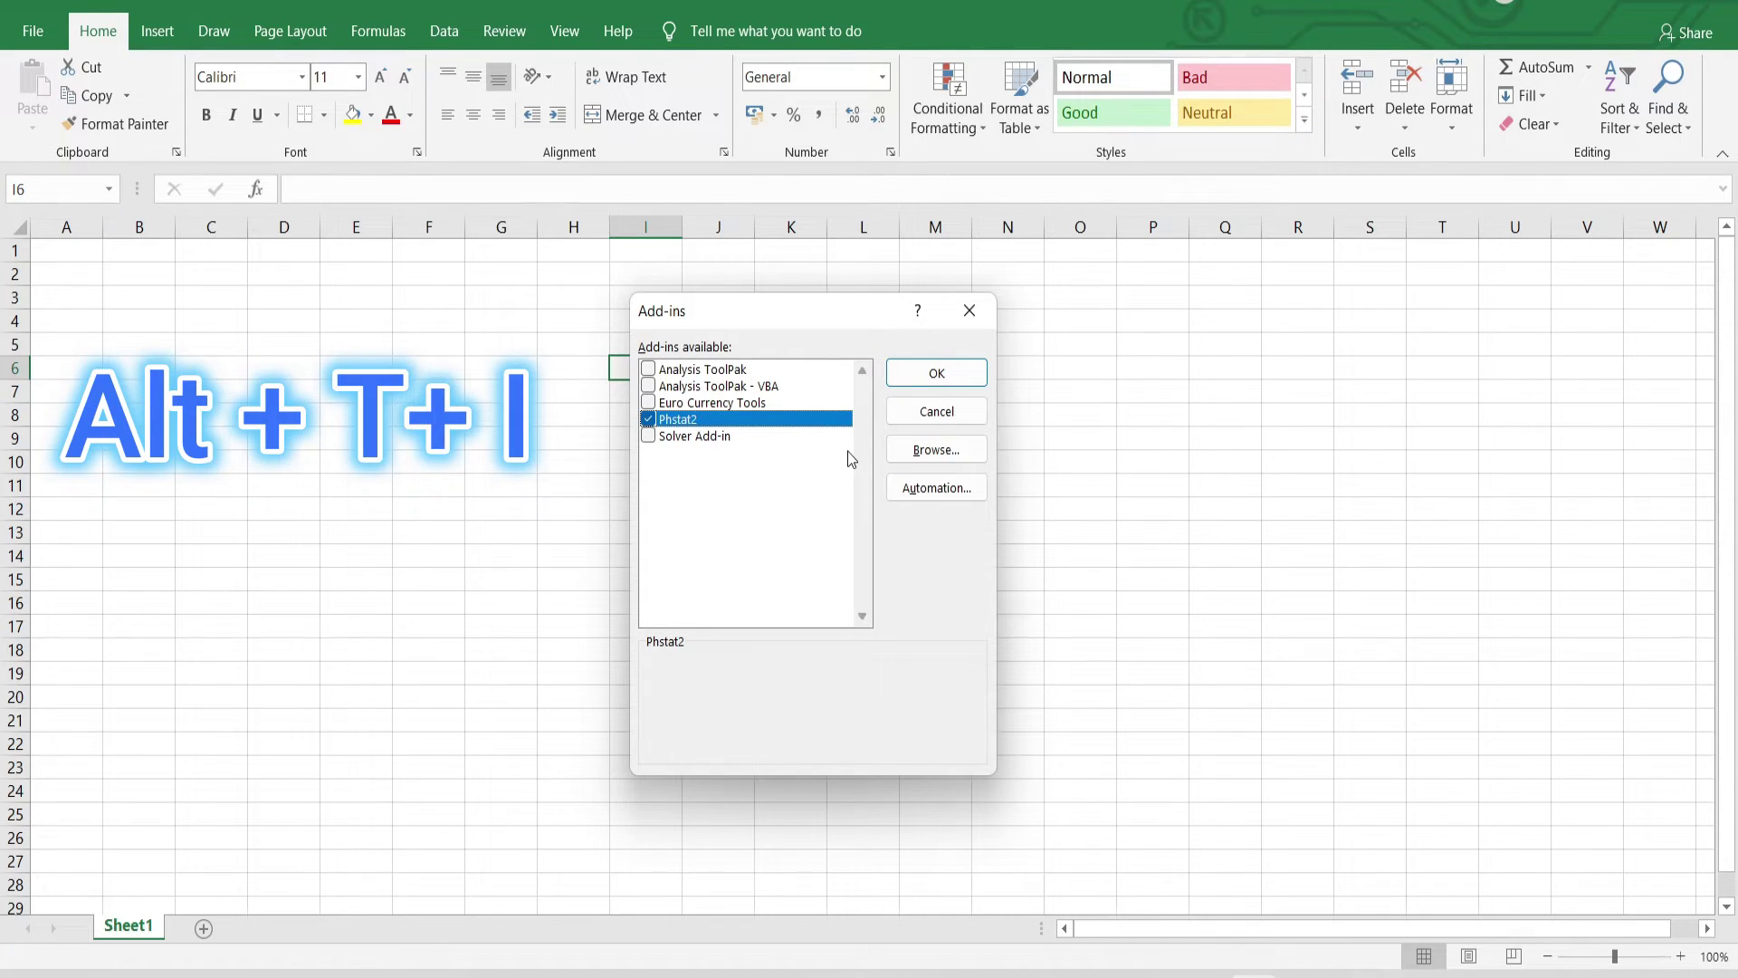
left_click(647, 420)
Unblock the PHStat2 file in its Properties and reselect it as the add-in
left_click(936, 450)
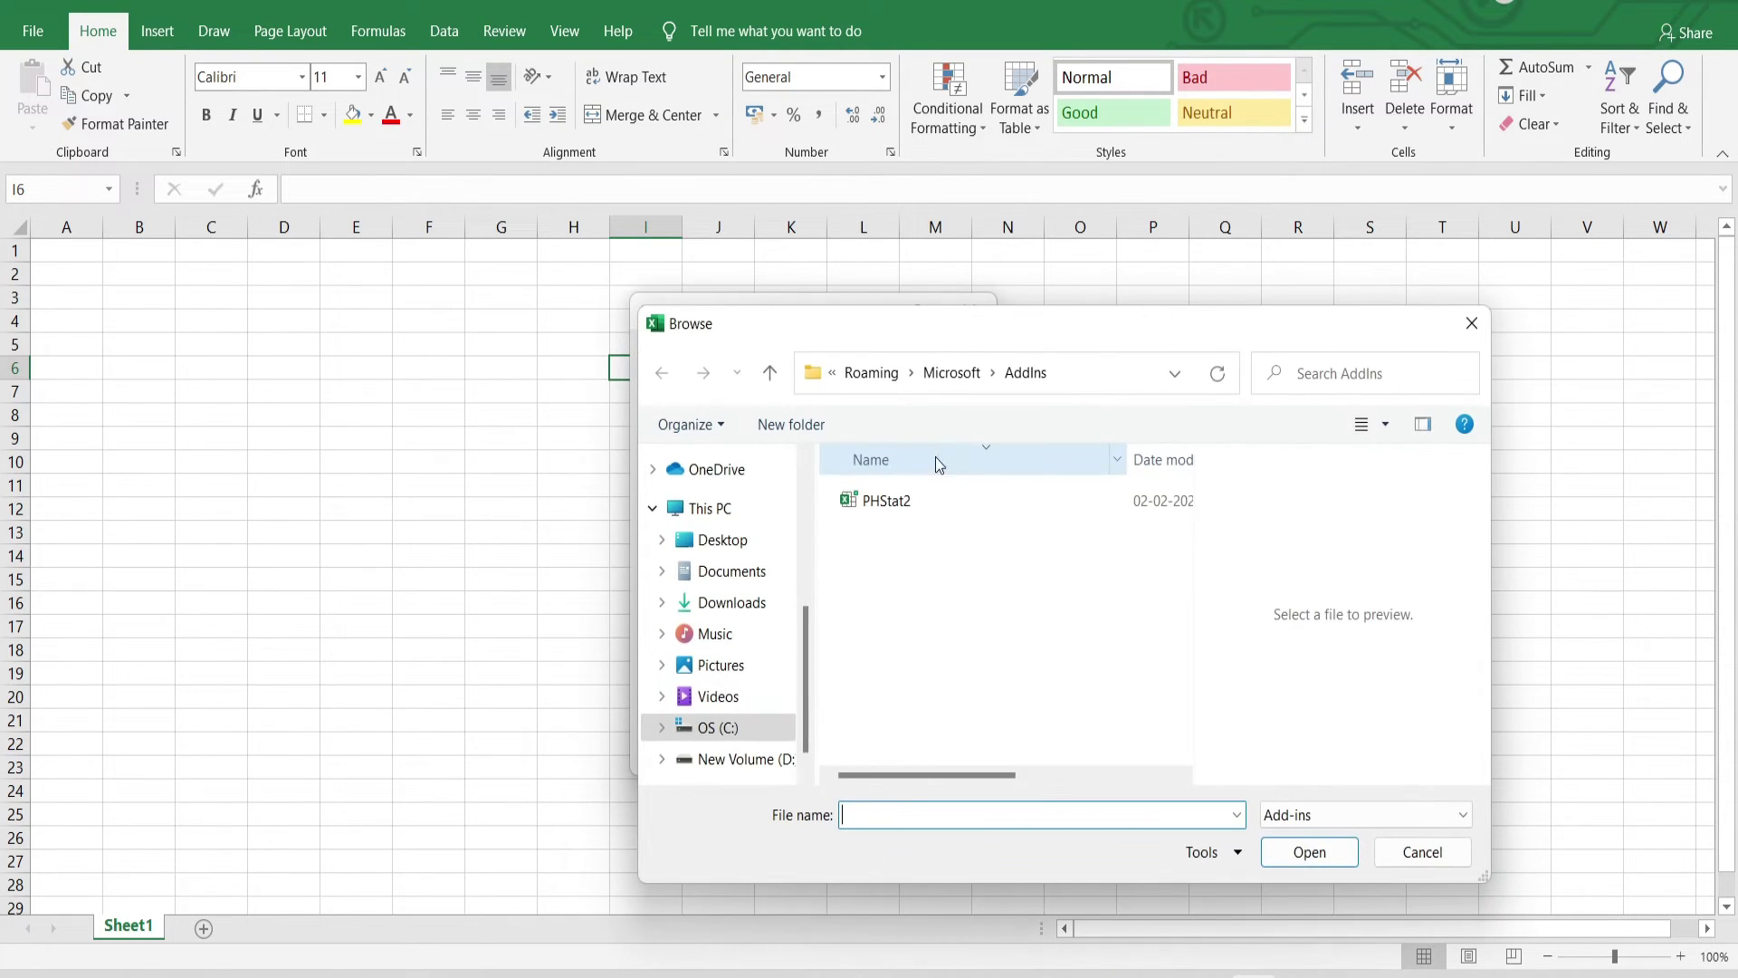
left_click(909, 501)
right_click(909, 499)
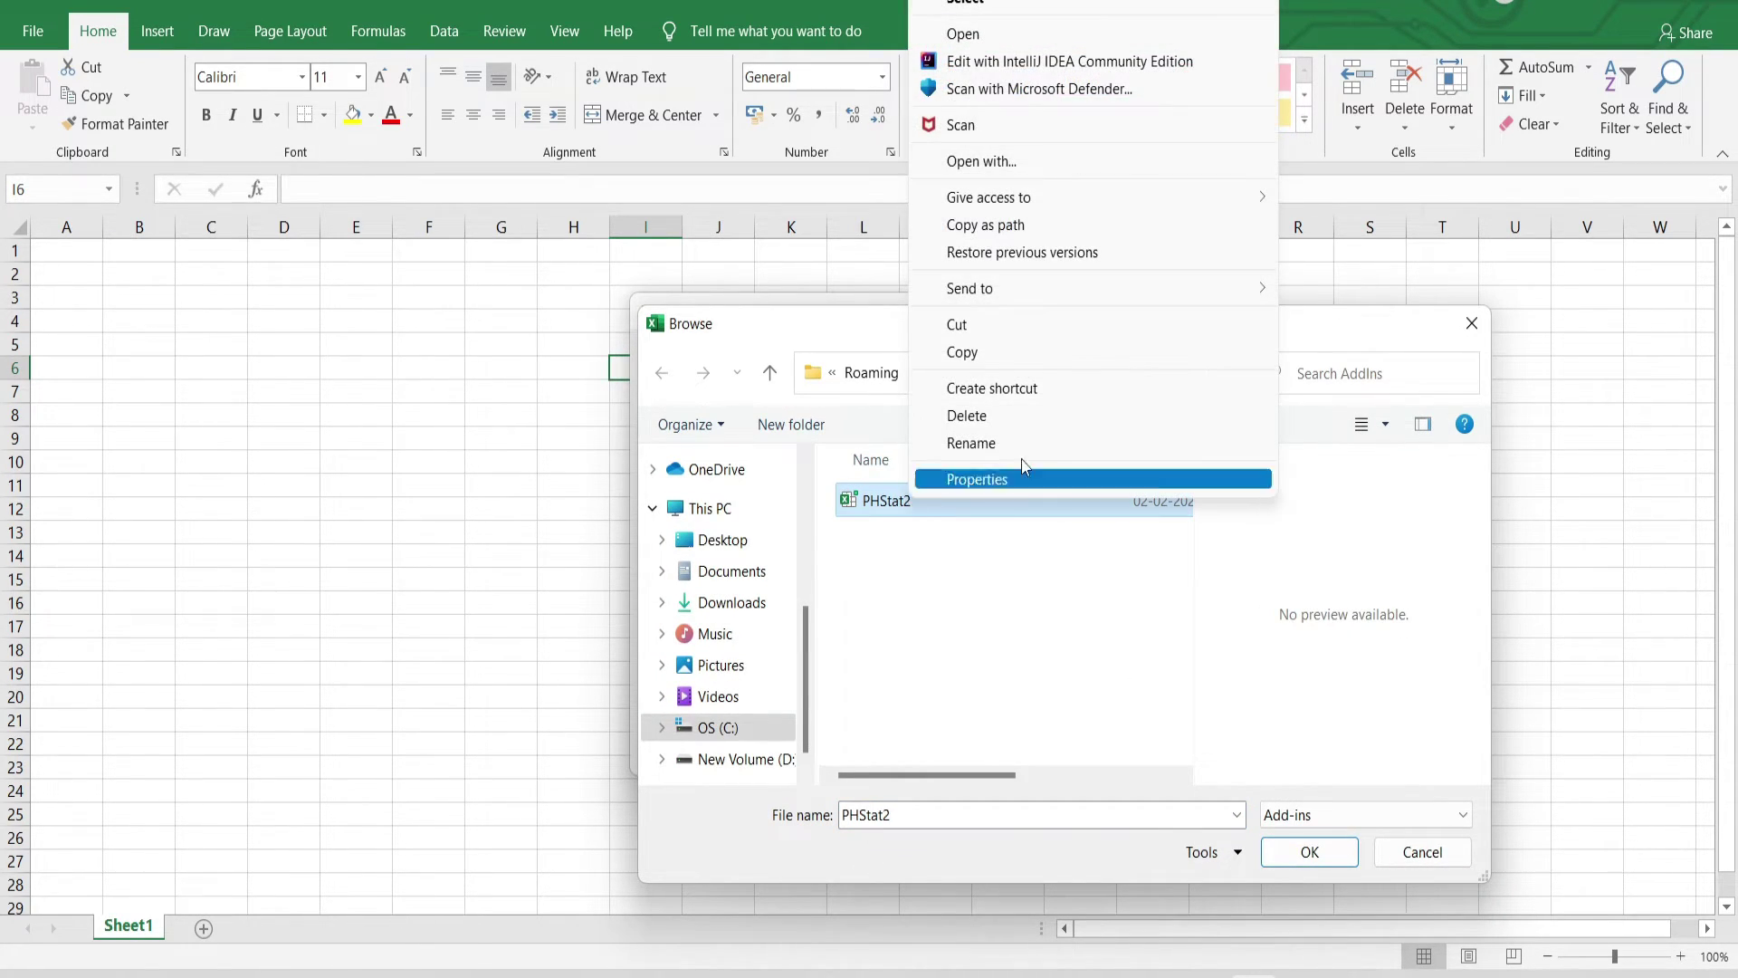
left_click(1023, 477)
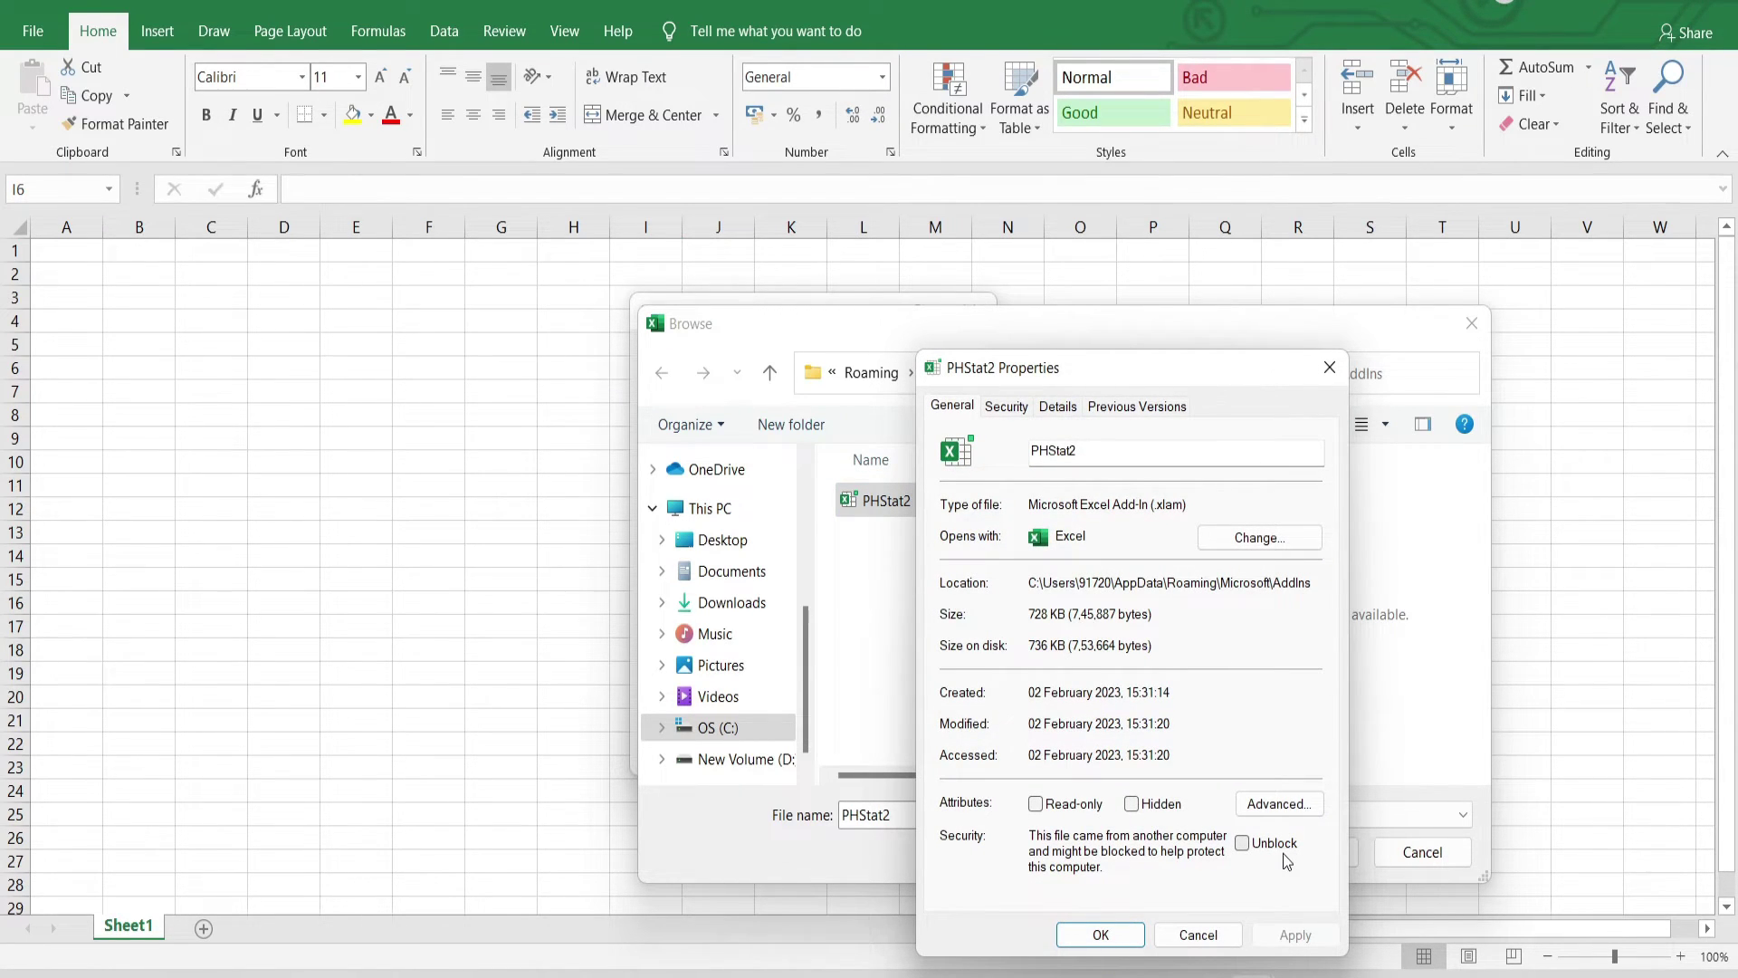
left_click(1242, 842)
left_click(1286, 934)
left_click(1112, 935)
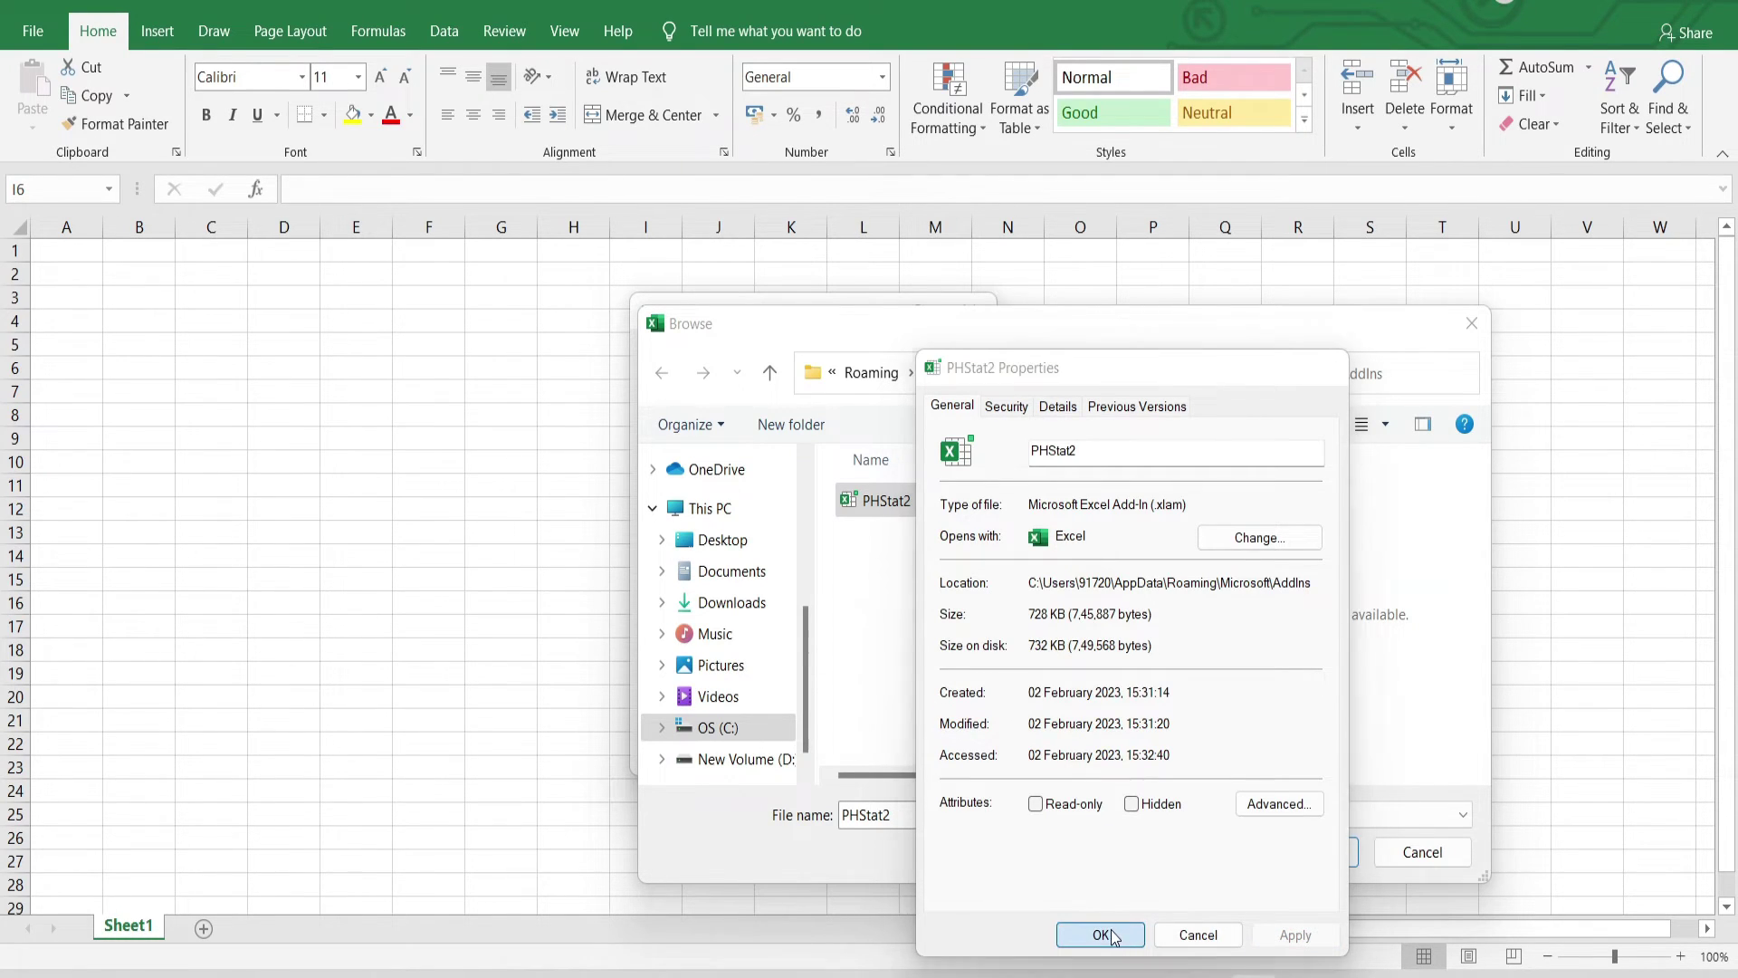
left_click(1272, 855)
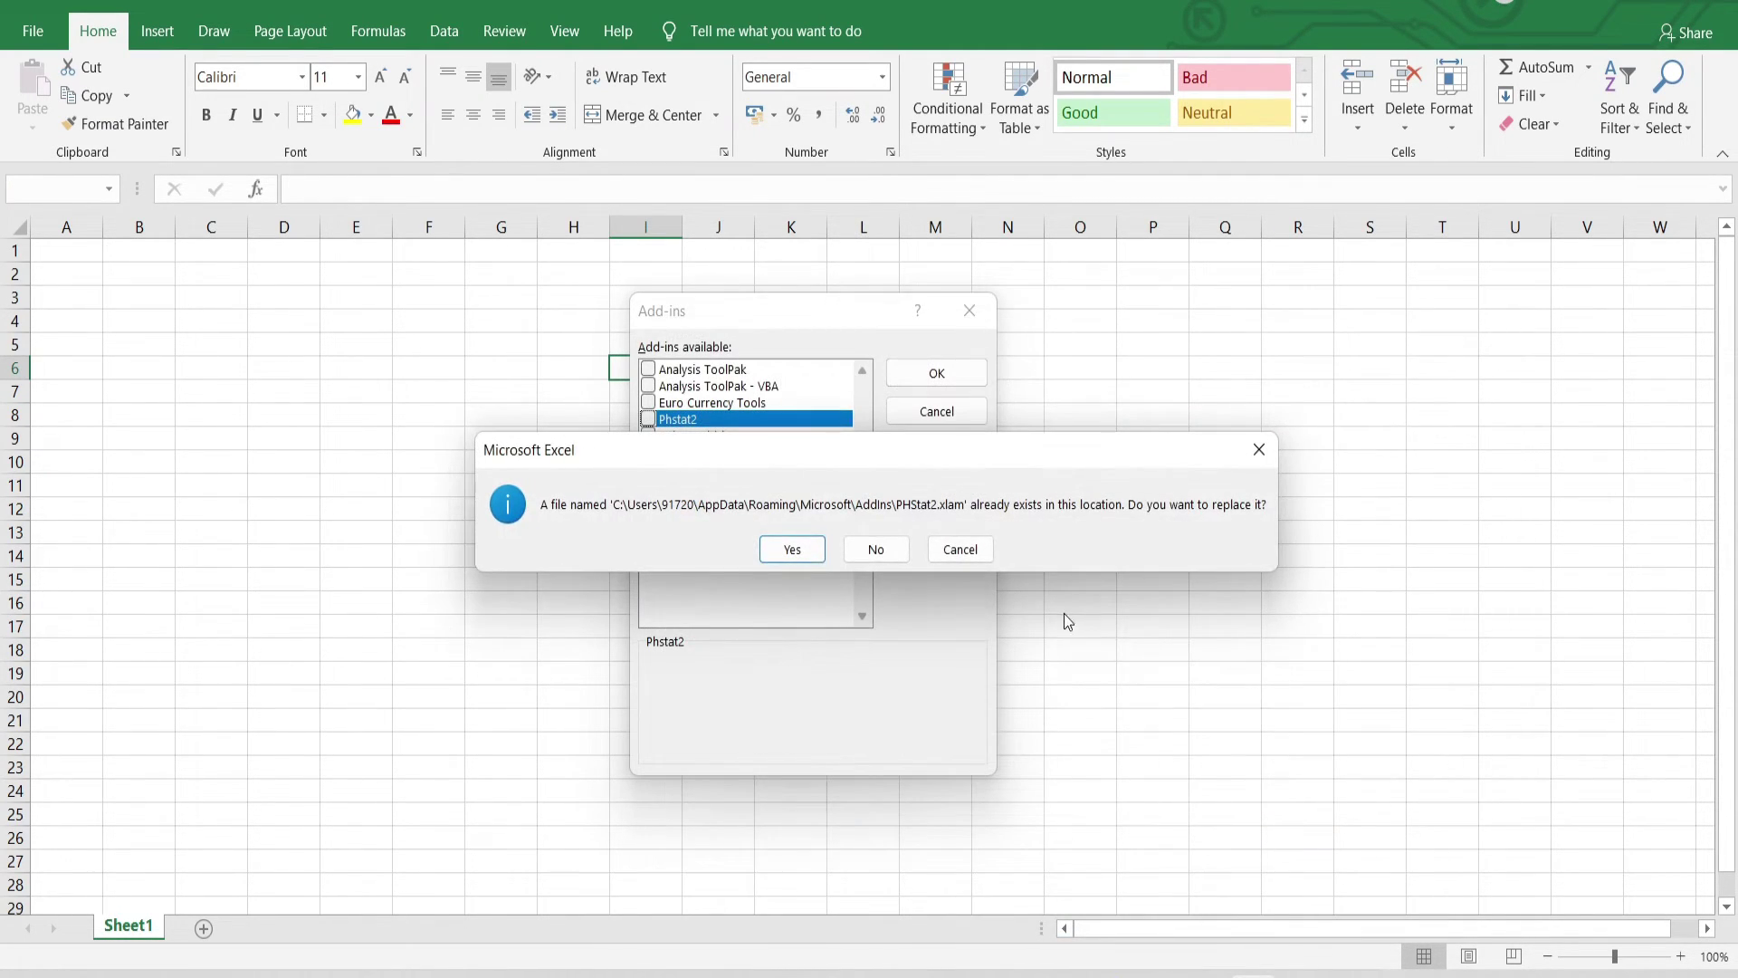
Replace the existing PHStat2.xlam and open the PHStat menu under the new Add-ins tab
left_click(803, 549)
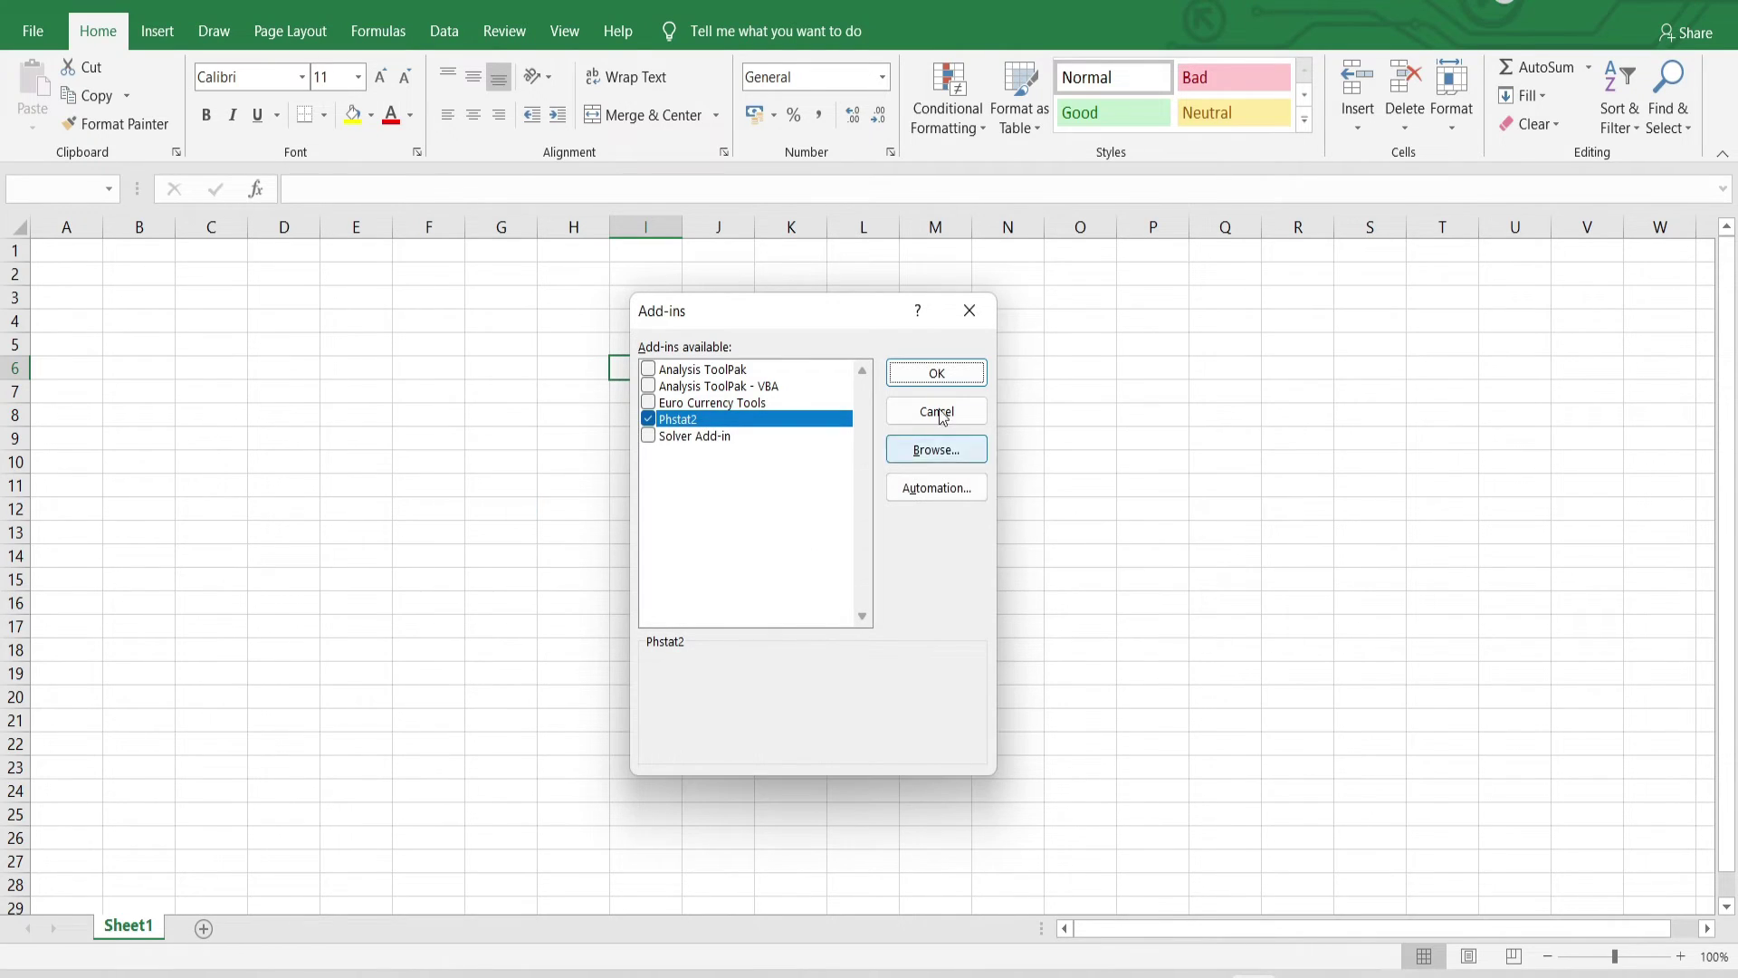
left_click(932, 373)
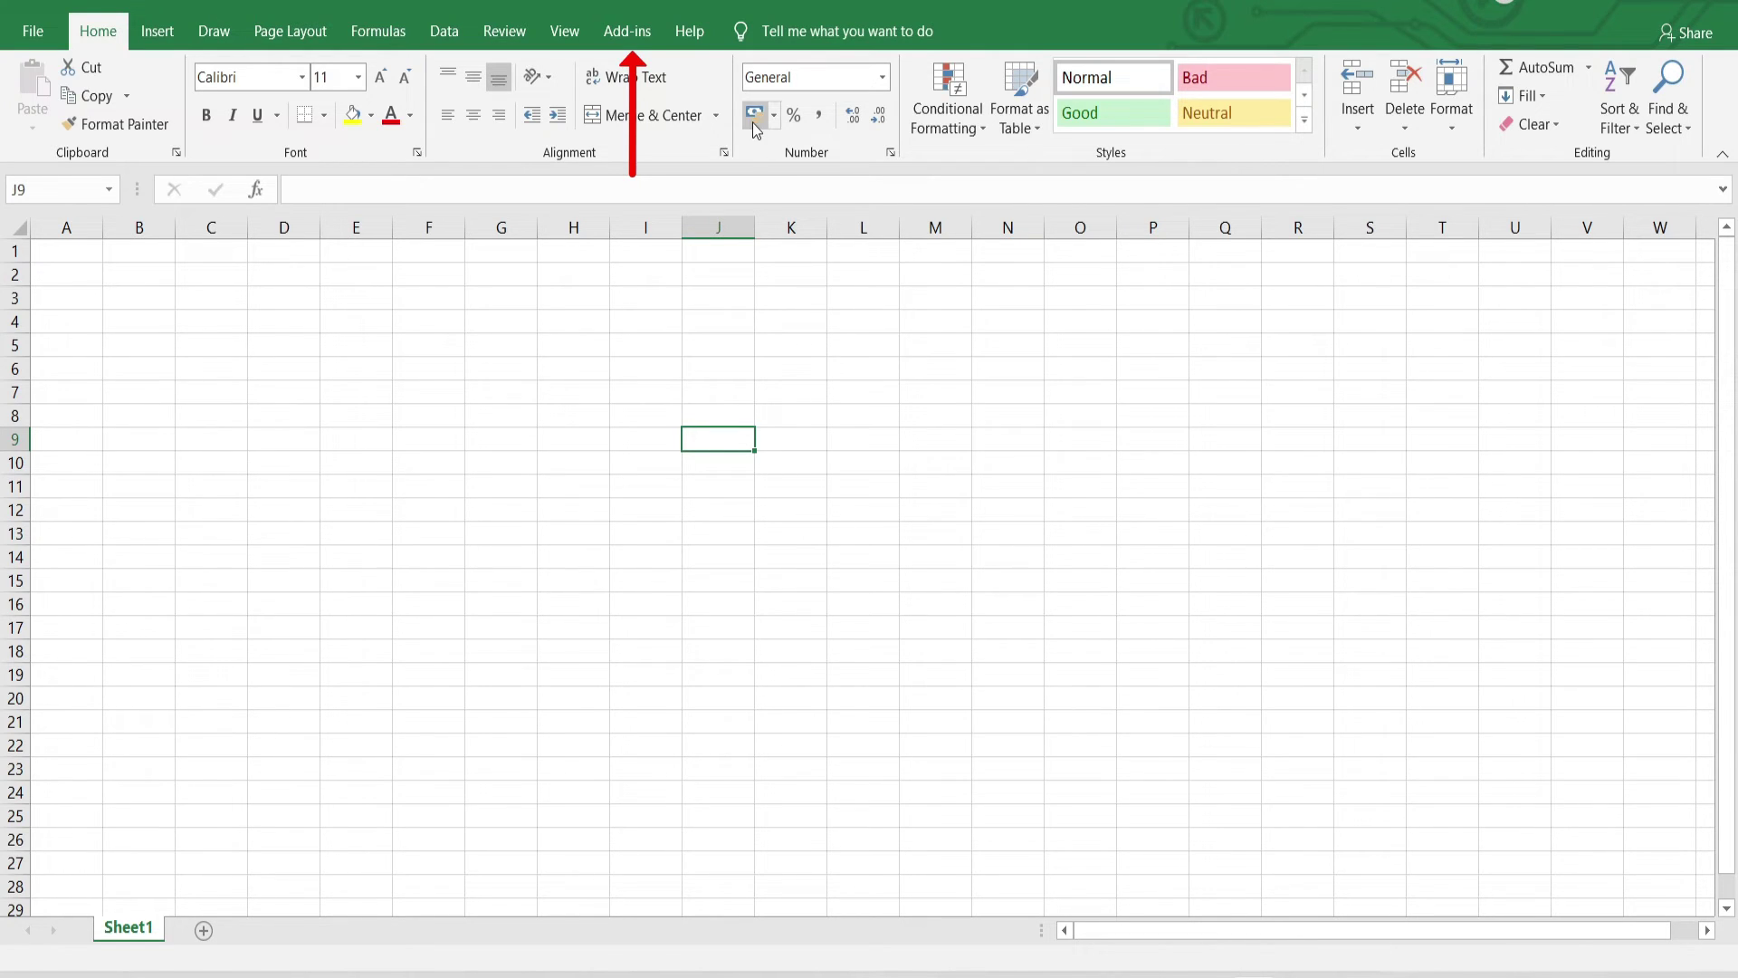
left_click(648, 42)
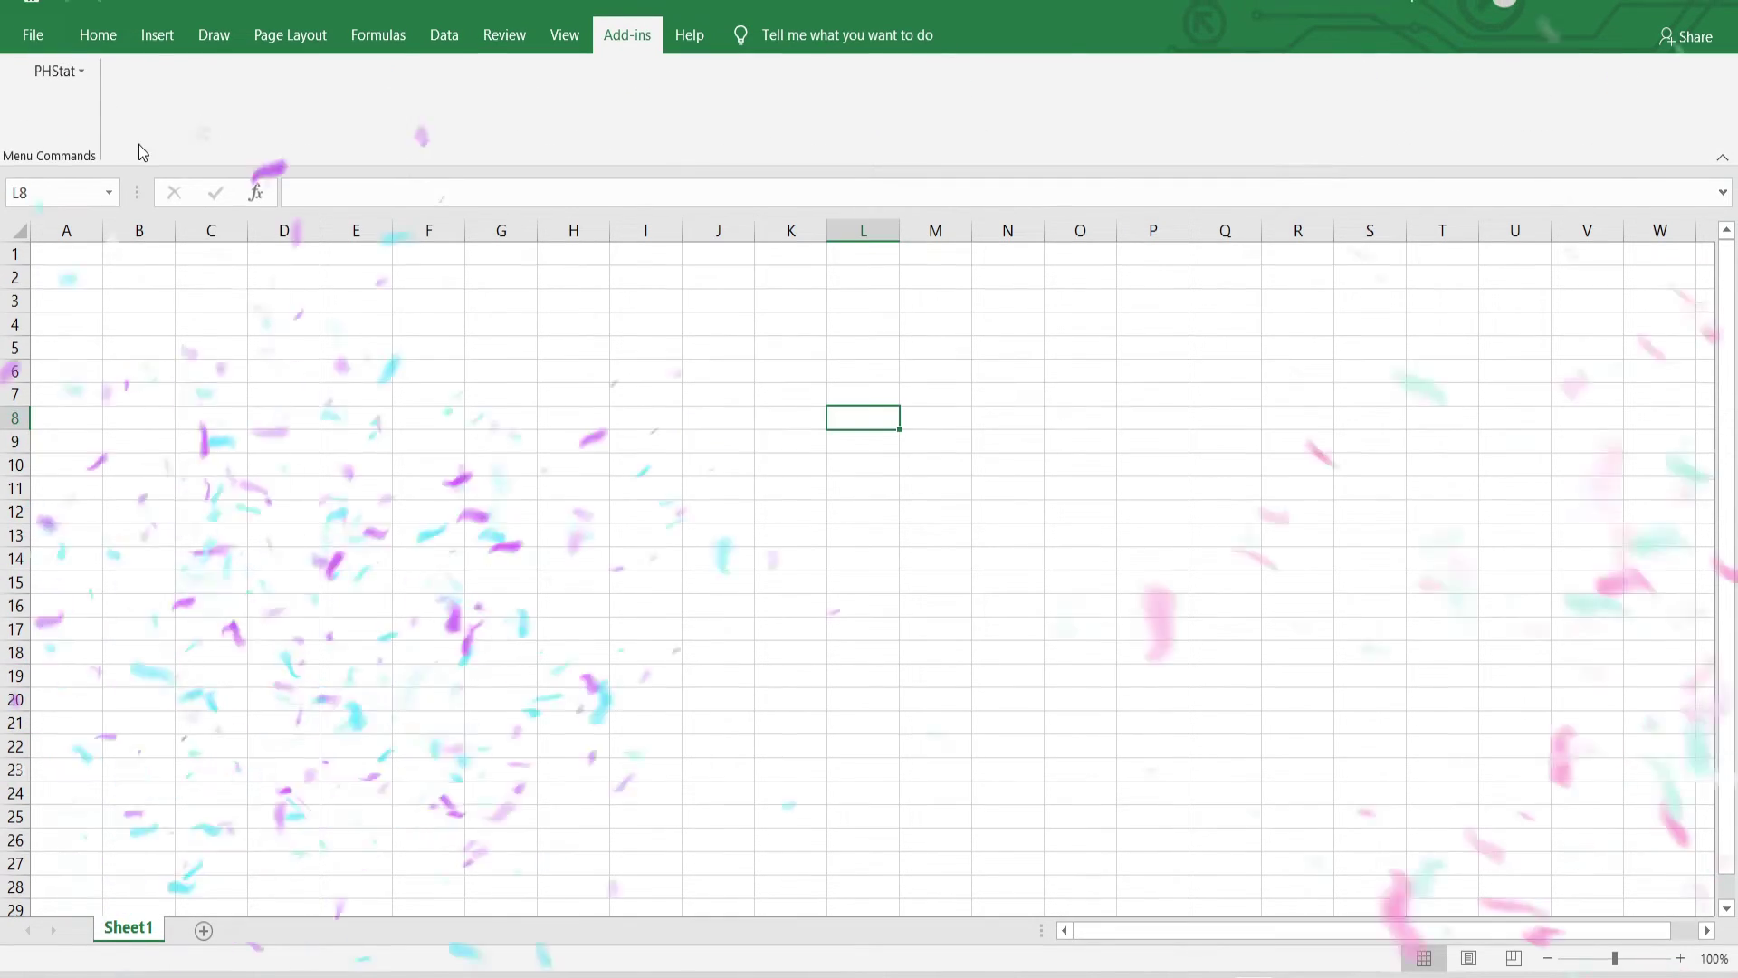
left_click(79, 70)
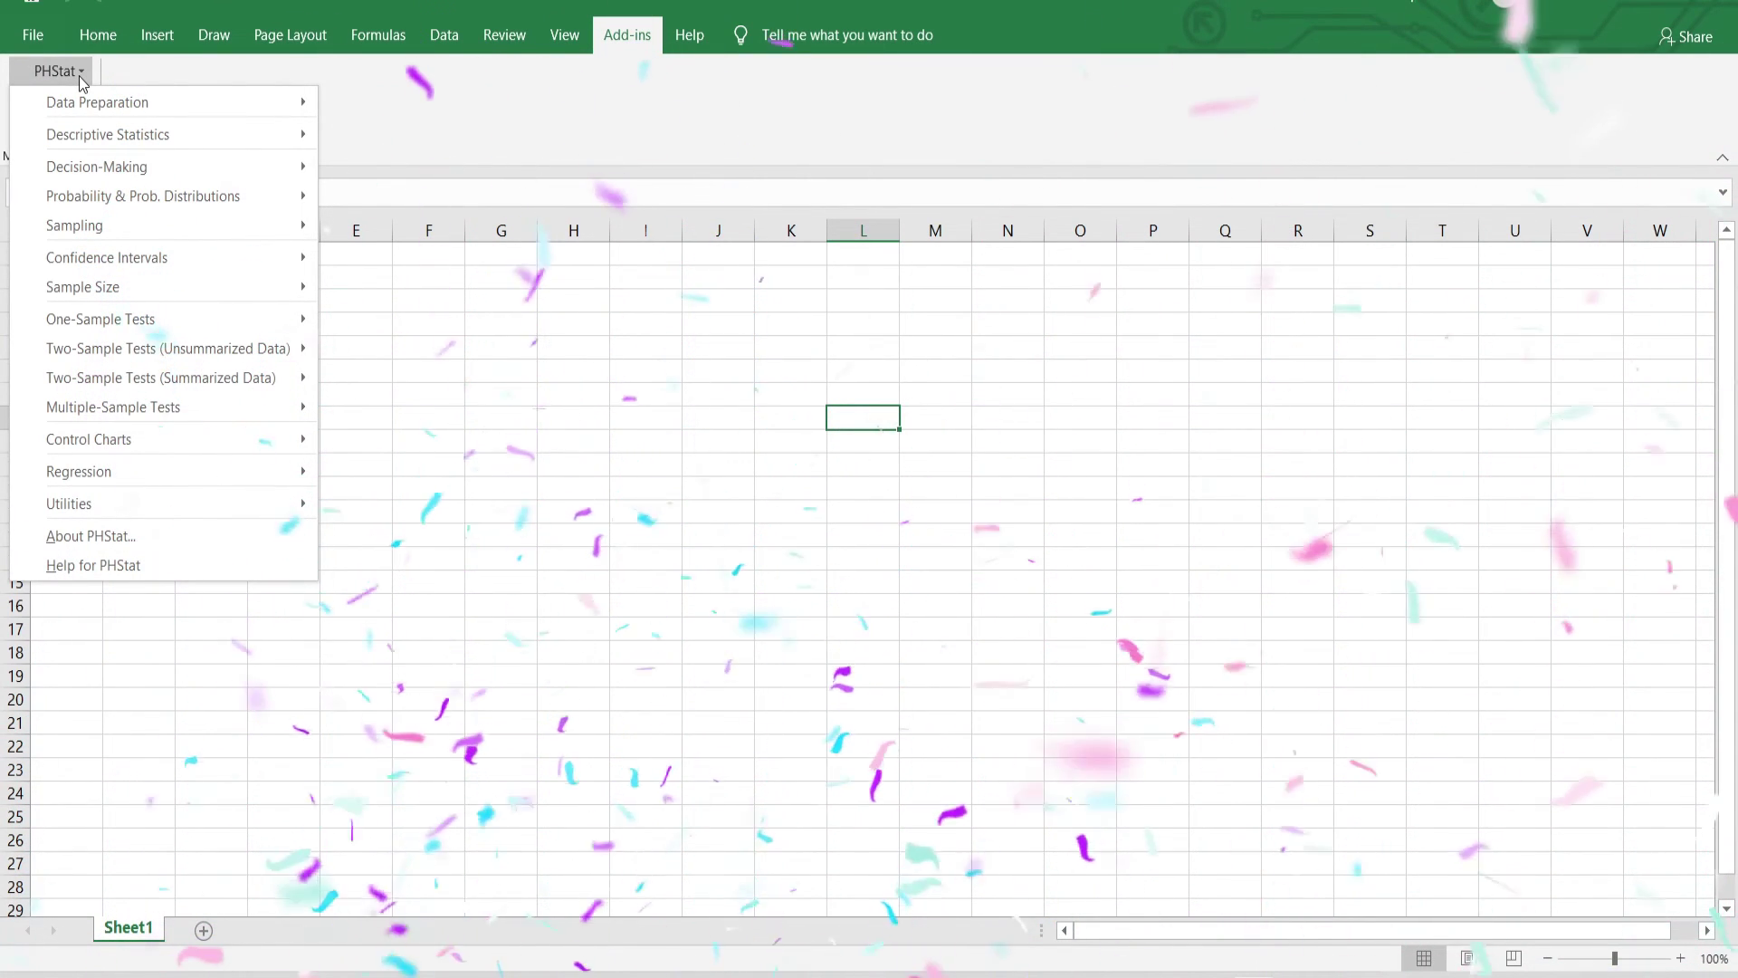